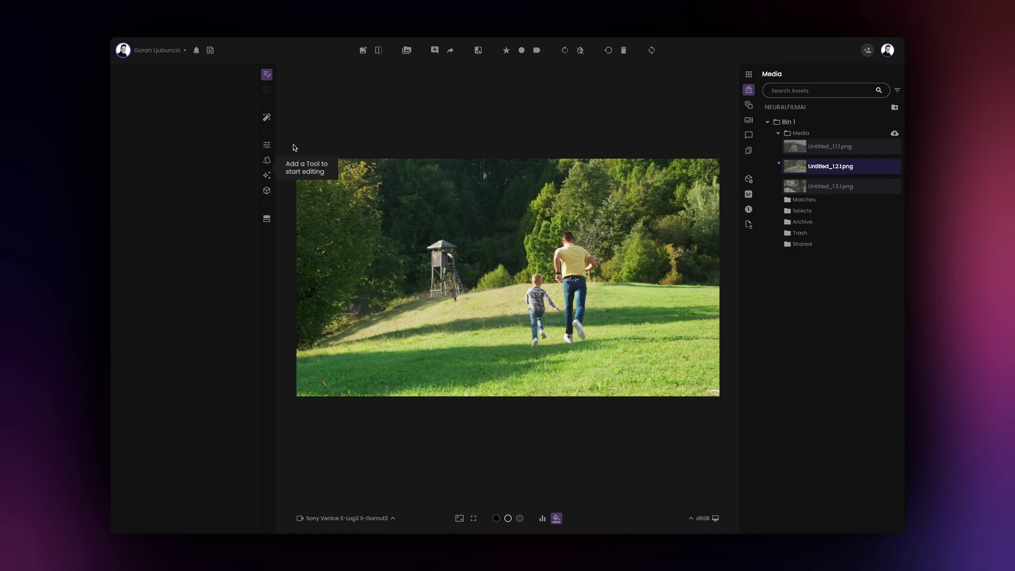
Add NeuralFilmAI to the family photo, choose F-Stock 3510, and nudge contrast up to 0.07
left_click(268, 146)
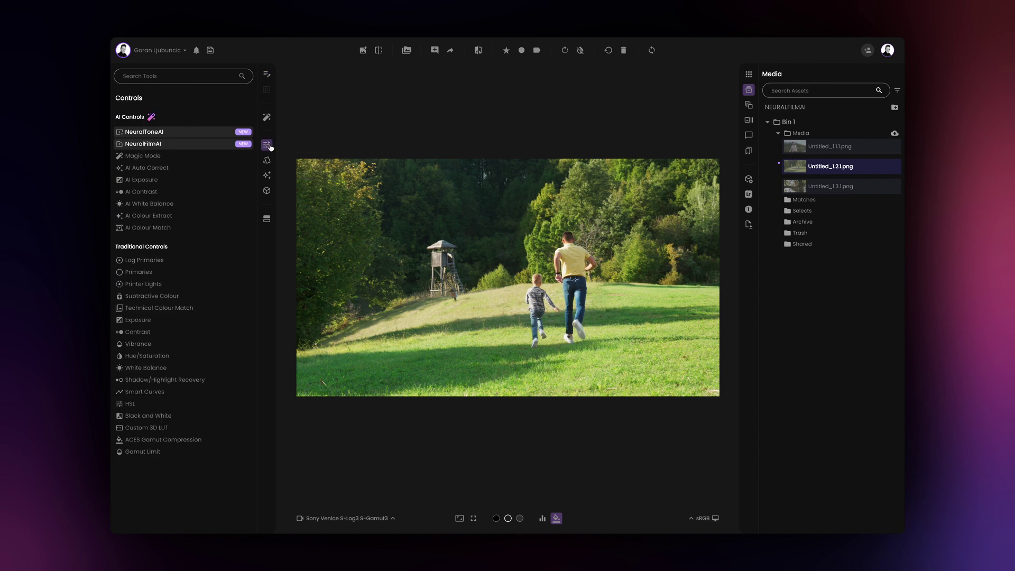
left_click(217, 144)
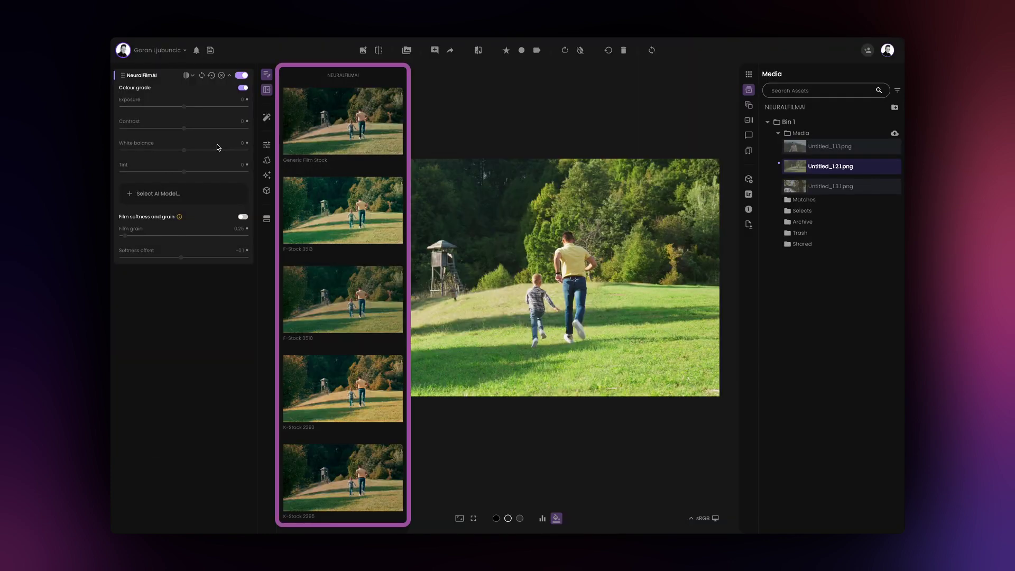
left_click(338, 288)
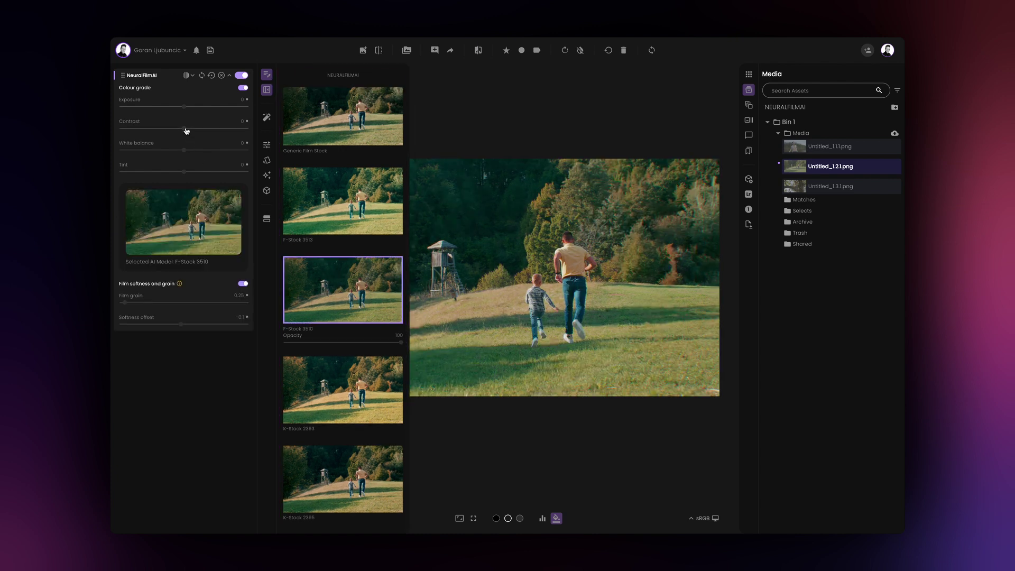
left_click_drag(186, 131, 188, 131)
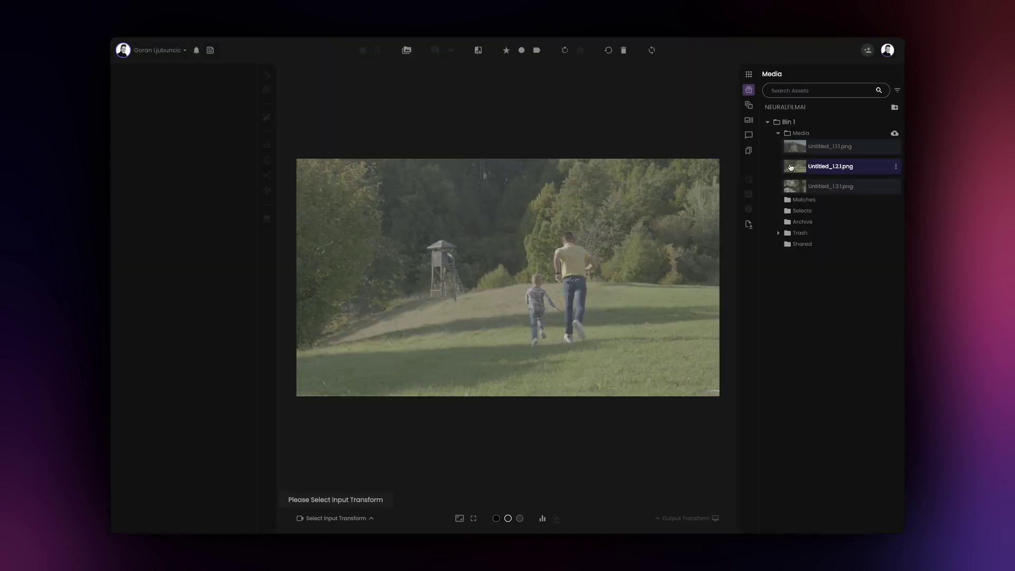
Set the family photo's input transform to Sony S-Log3 S-Gamut3.Cine
left_click(334, 519)
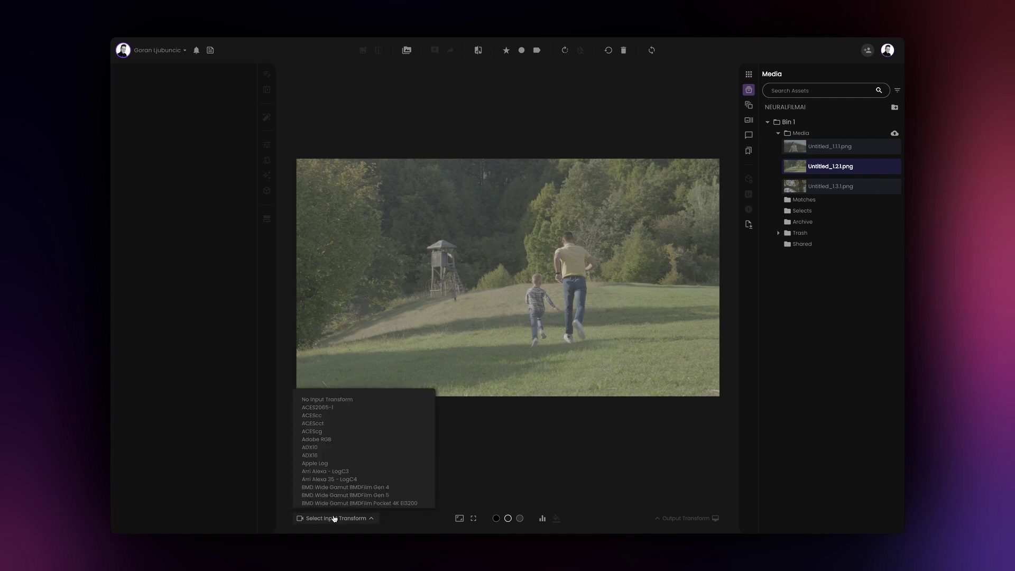
scroll(338, 502, "down", 10)
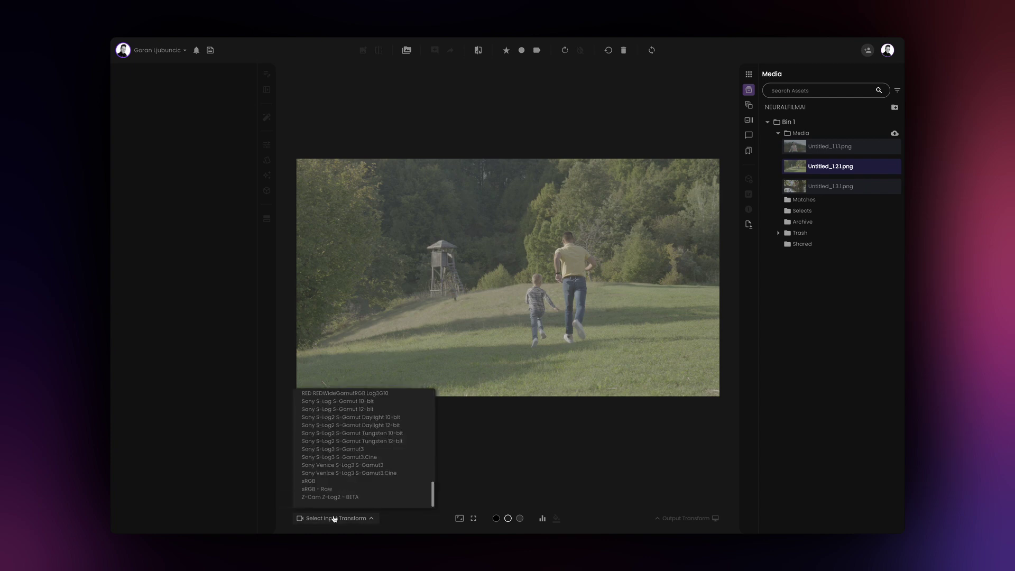
left_click(361, 458)
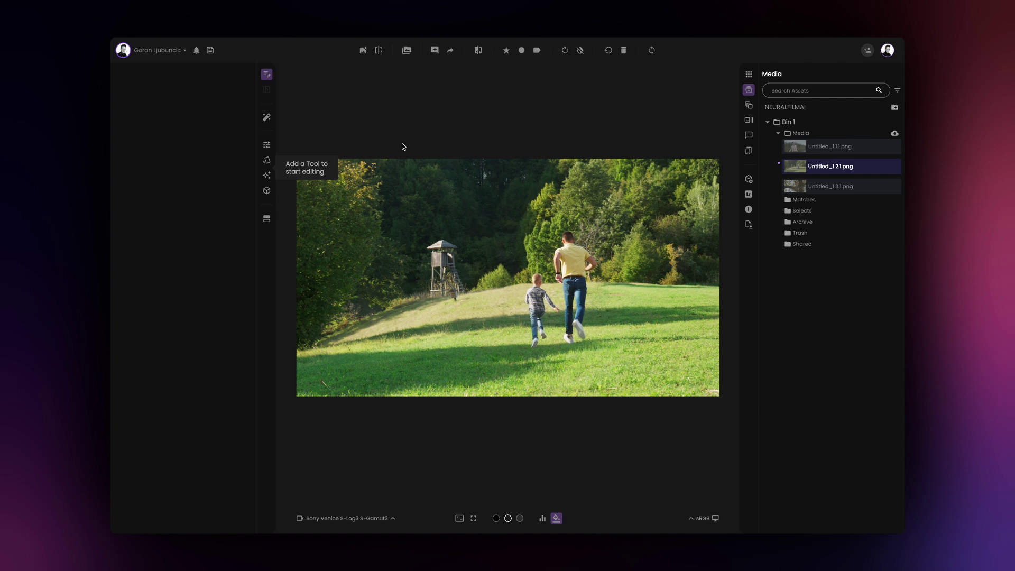
Re-add NeuralFilmAI with the F-Stock 3510 look and raise contrast slightly
left_click(267, 145)
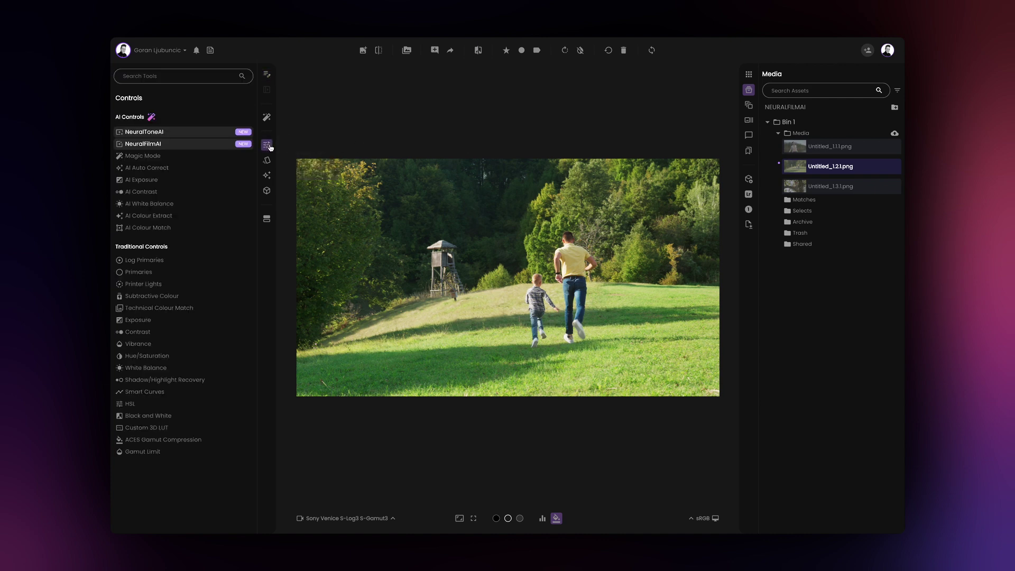
left_click(218, 147)
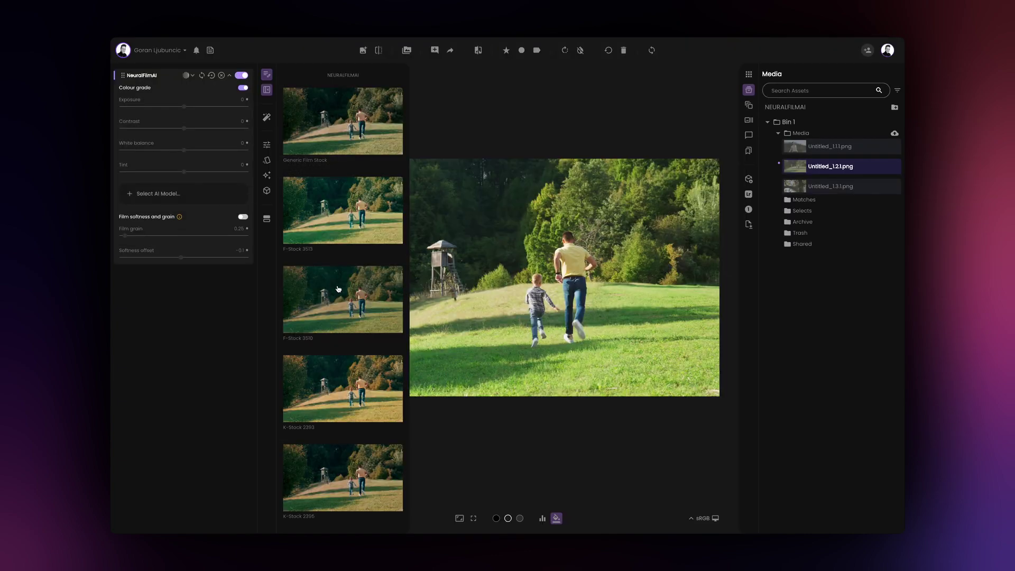
left_click(339, 288)
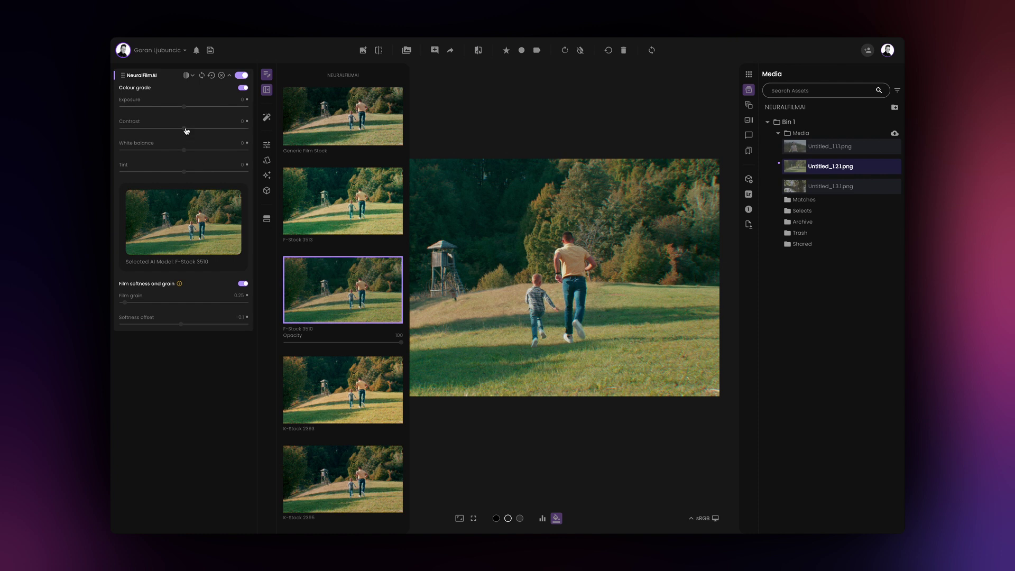
left_click_drag(186, 131, 189, 131)
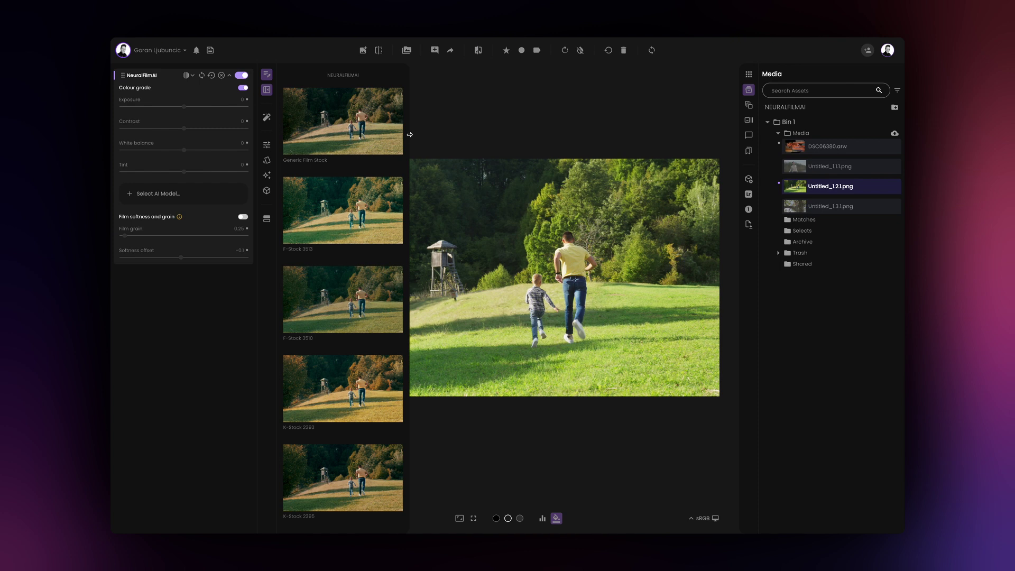
left_click_drag(410, 135, 491, 139)
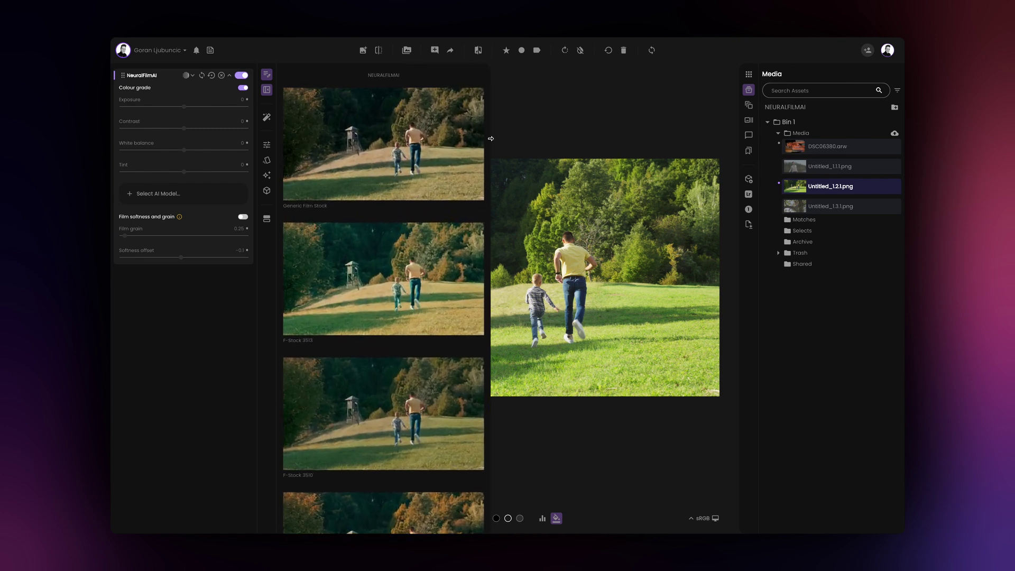
left_click(419, 252)
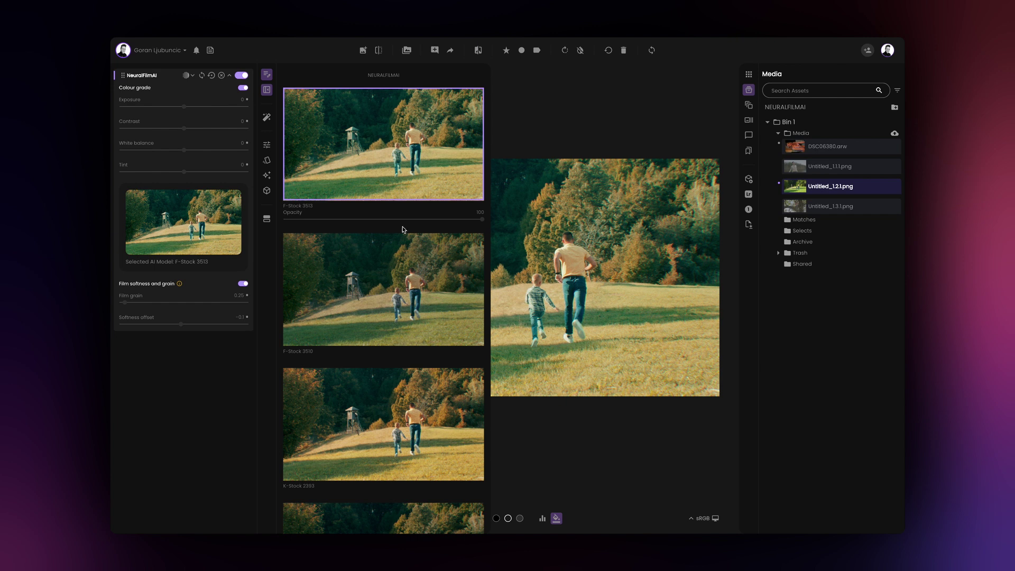
left_click(269, 96)
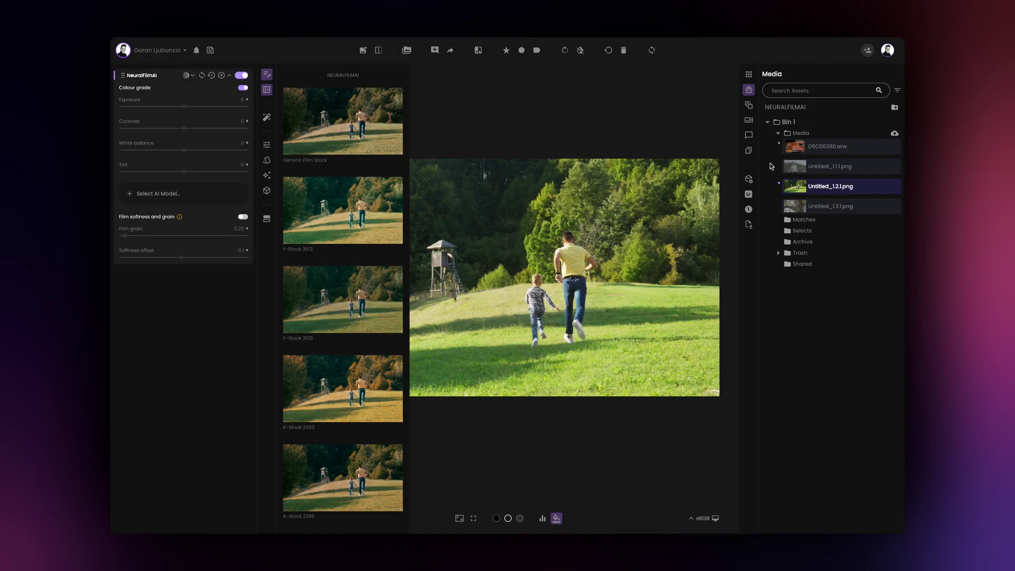
Reselect the family-on-hill photo and apply the F-Stock 3510 look in NeuralFilmAI
left_click(789, 167)
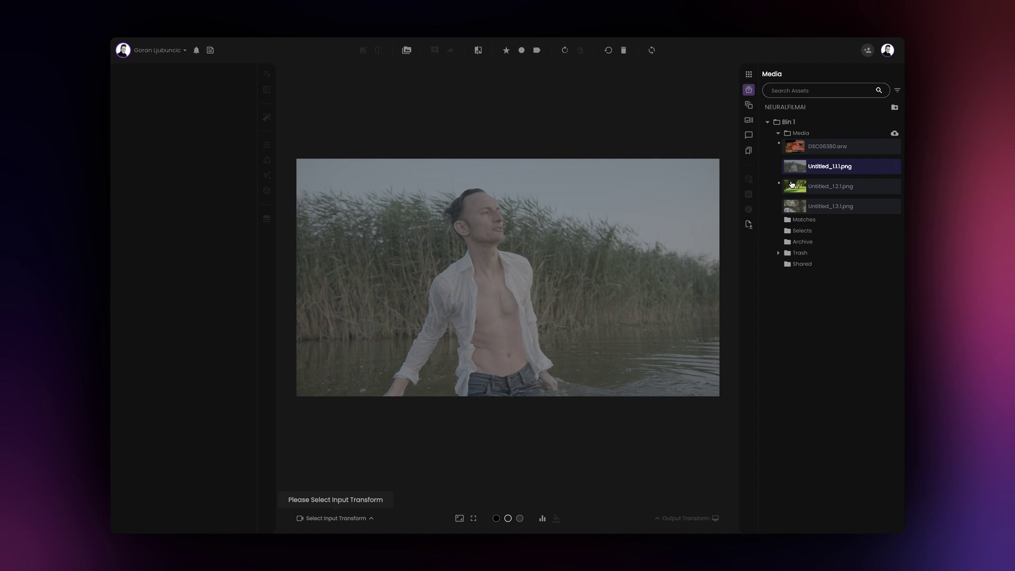
left_click(792, 188)
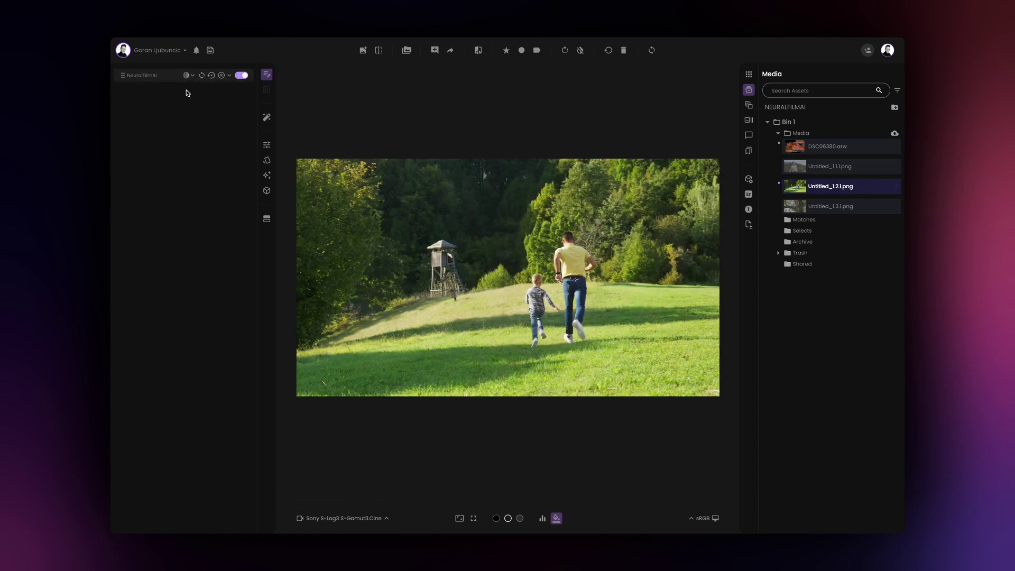
left_click(155, 80)
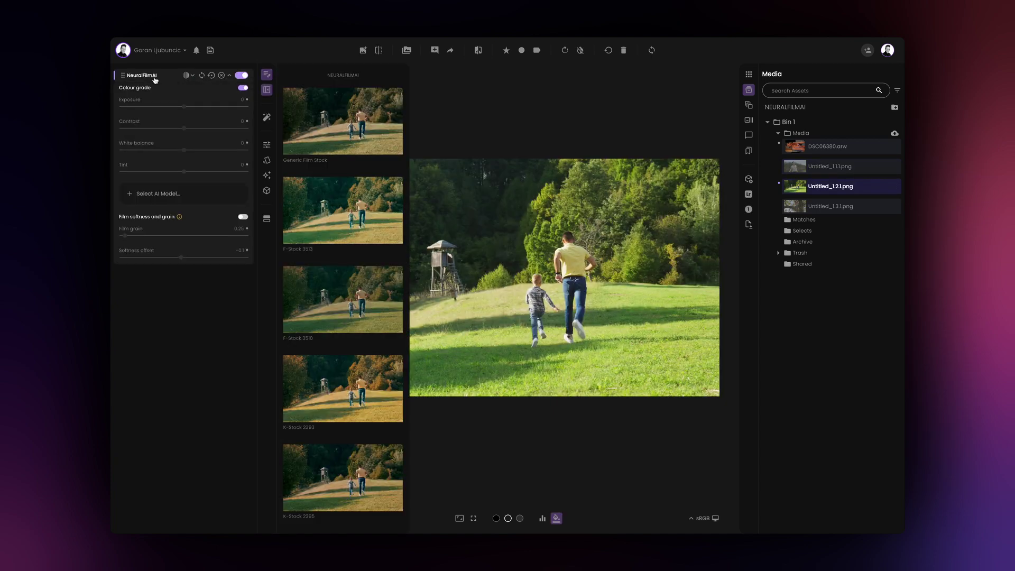
left_click(342, 299)
Save the look as the candidate 'F-Stock 3510 NeuralFilmAI' and switch to the reeds portrait
left_click(363, 50)
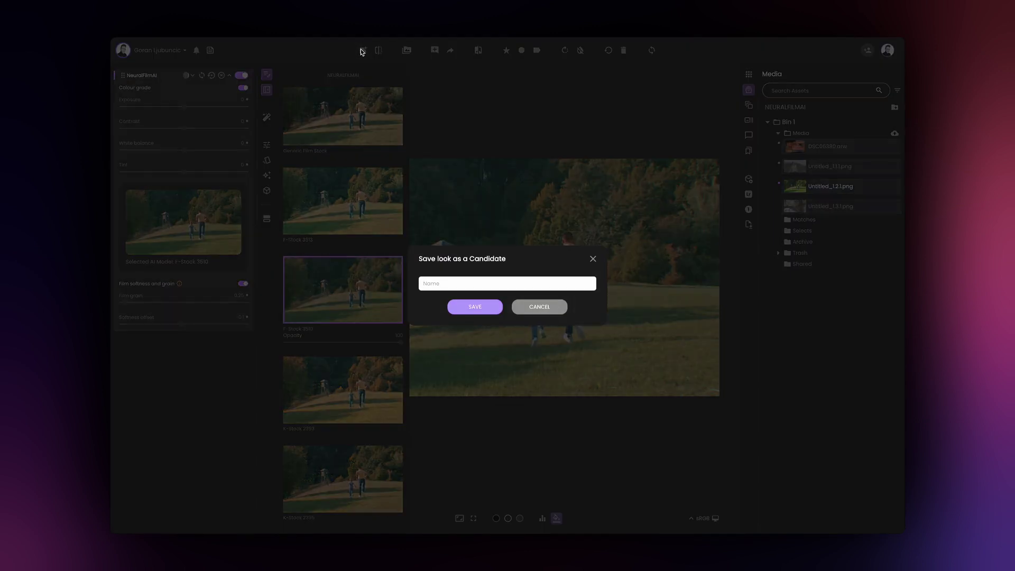
left_click(477, 306)
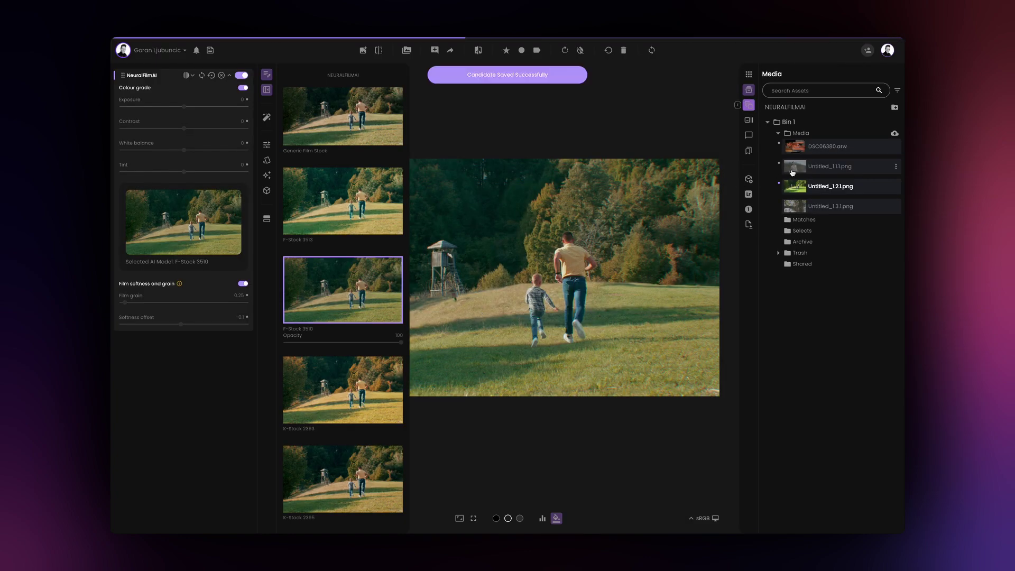
left_click(830, 166)
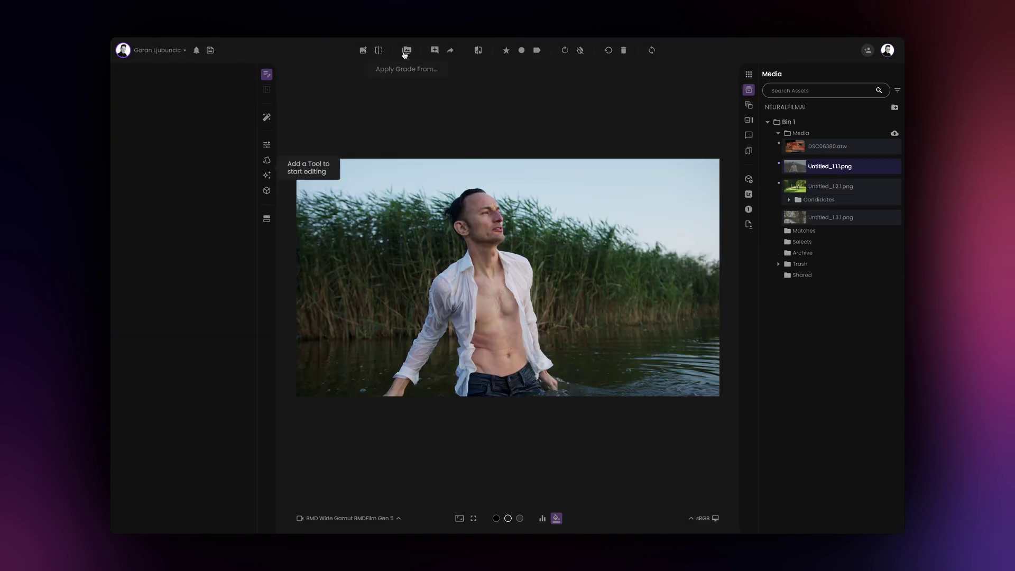
Apply the F-Stock 3510 NeuralFilmAI candidate to the reeds portrait, regenerate it, and move NeuralFilmAI below Exposure
left_click(407, 50)
left_click(386, 180)
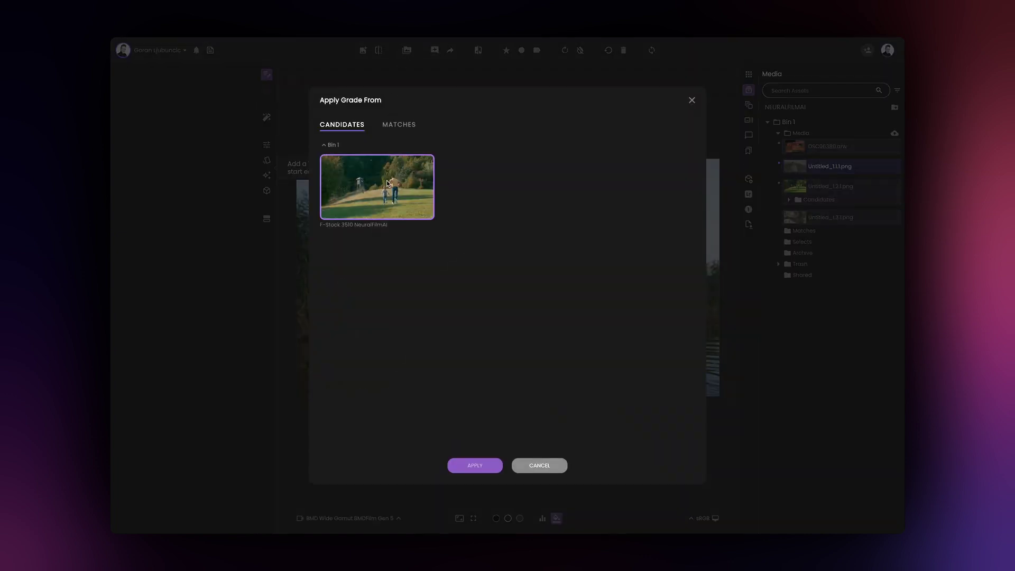
left_click(475, 466)
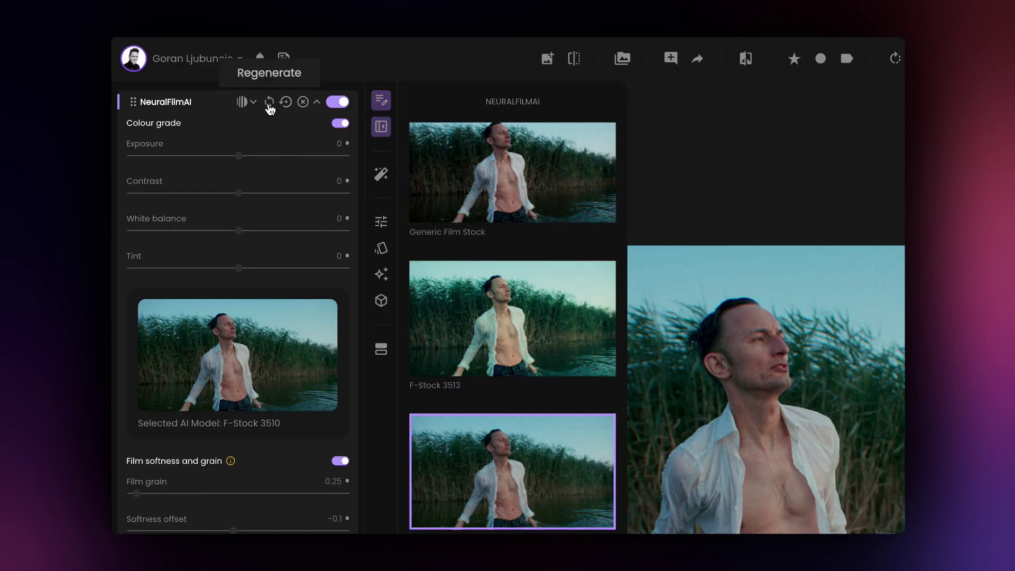
left_click(269, 102)
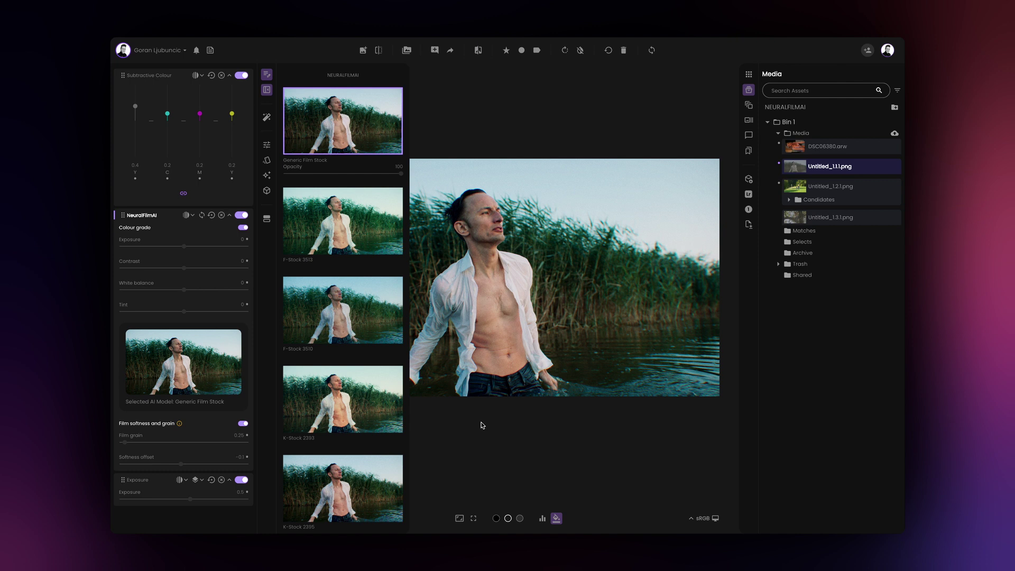
left_click_drag(122, 216, 127, 259)
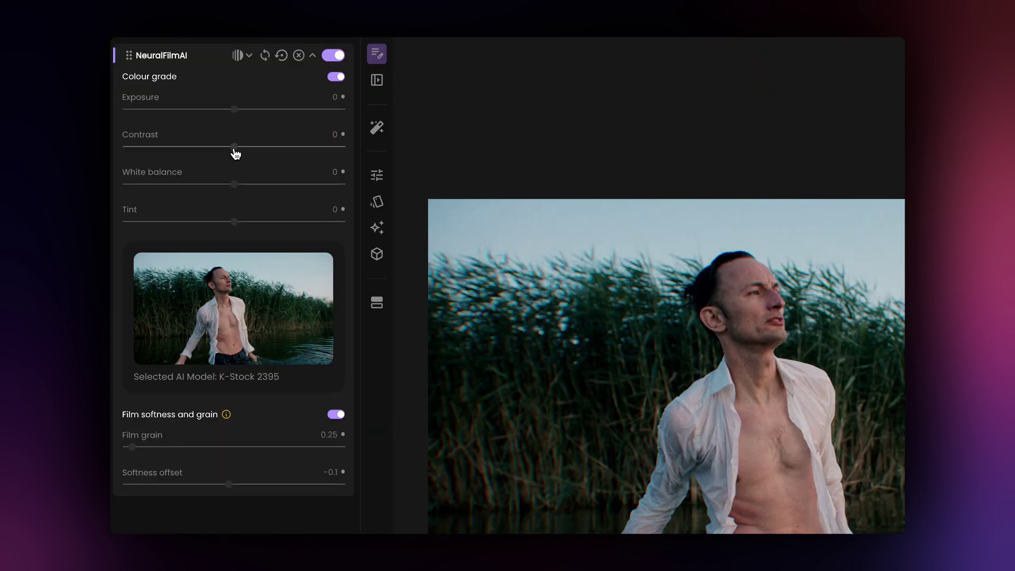
Fine-tune contrast, exposure and white balance on the F-Stock 3510 grade, warming it slightly
left_click_drag(183, 130, 181, 131)
left_click_drag(232, 151, 222, 152)
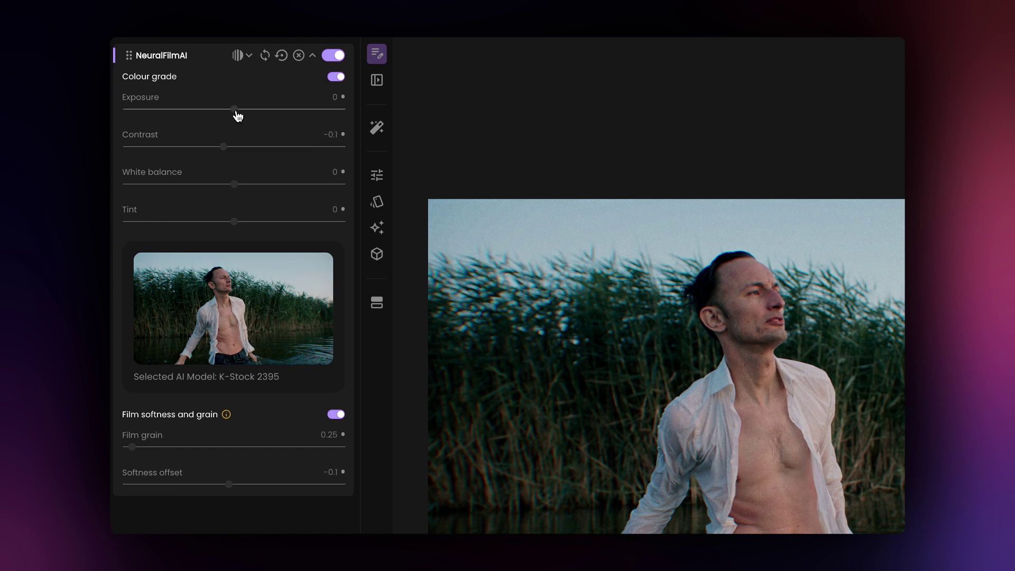
left_click_drag(235, 110, 238, 113)
left_click_drag(236, 188, 231, 228)
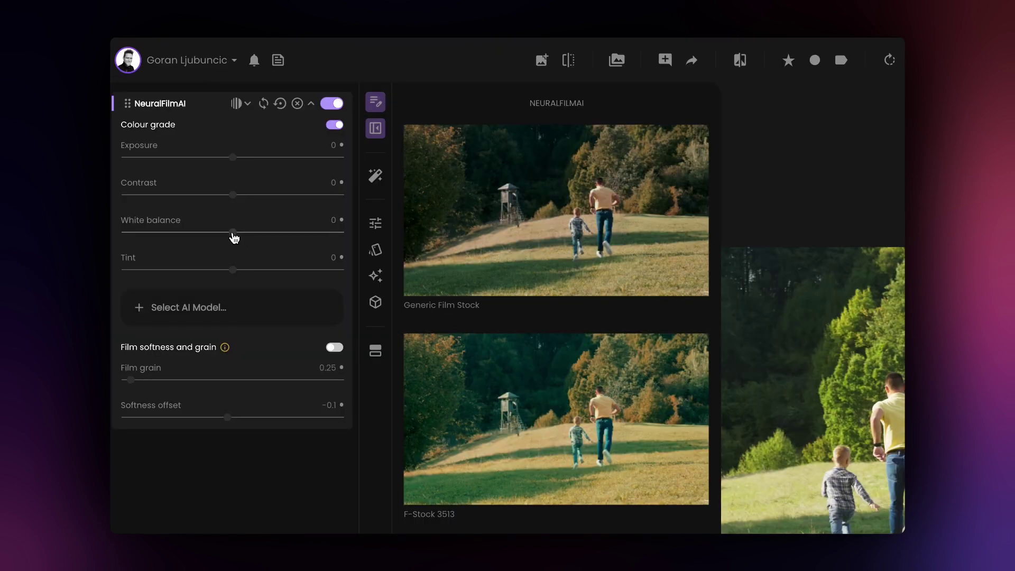
left_click_drag(184, 151, 196, 152)
left_click_drag(254, 236, 255, 236)
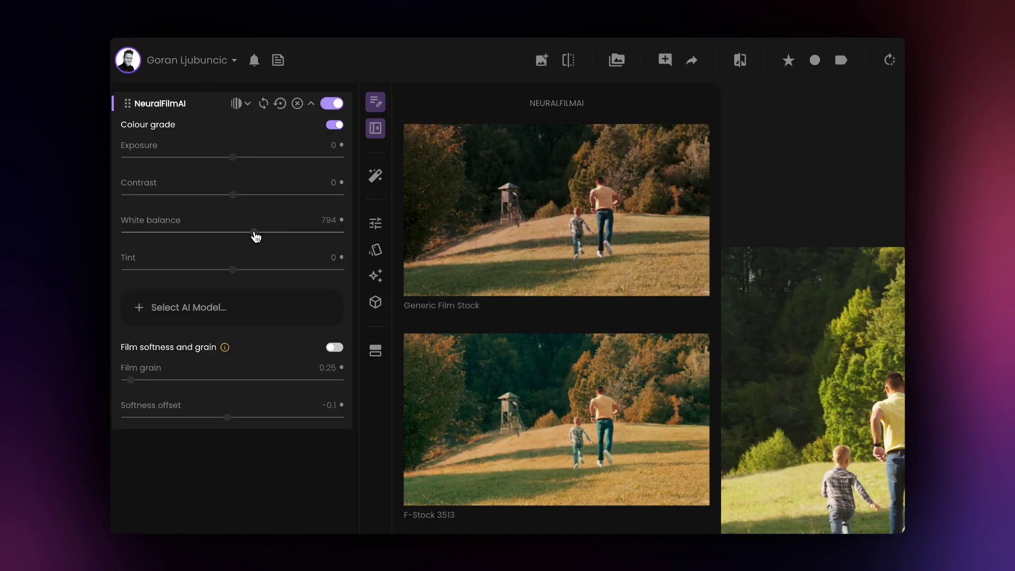
left_click_drag(233, 199, 243, 198)
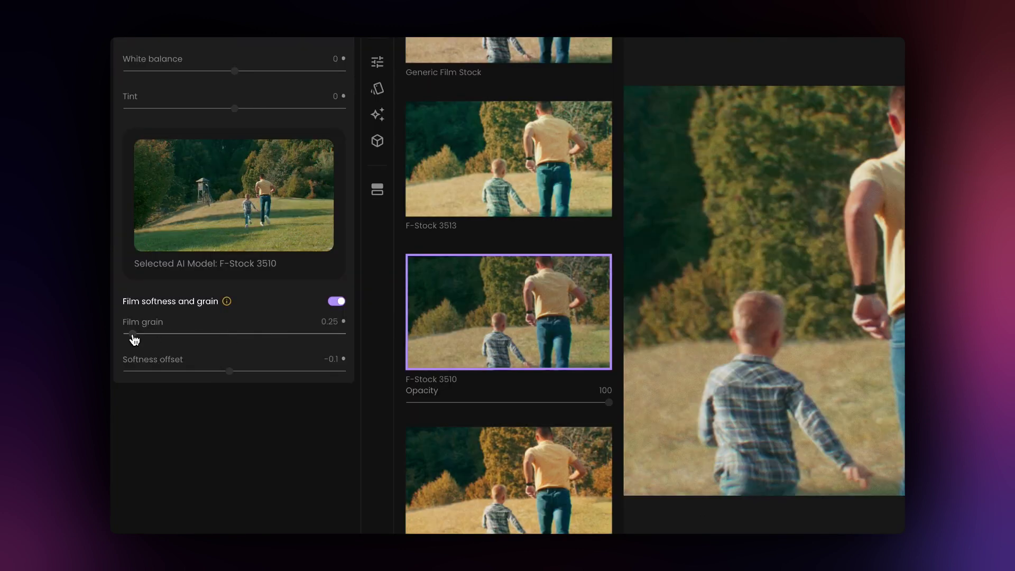
Raise film grain to 0.4 and return the softness offset to -0.1
left_click_drag(134, 339, 140, 338)
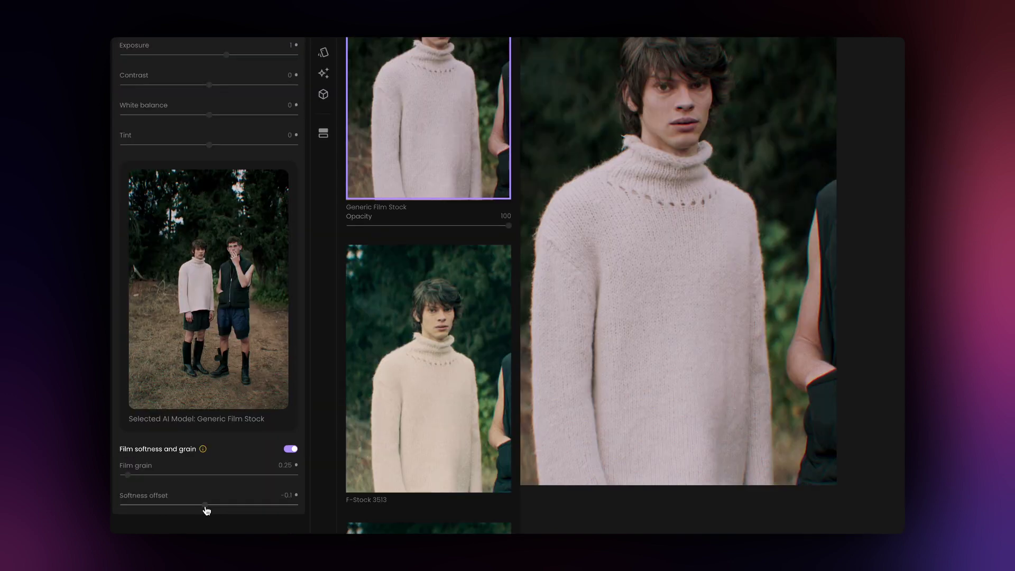
left_click_drag(206, 510, 199, 510)
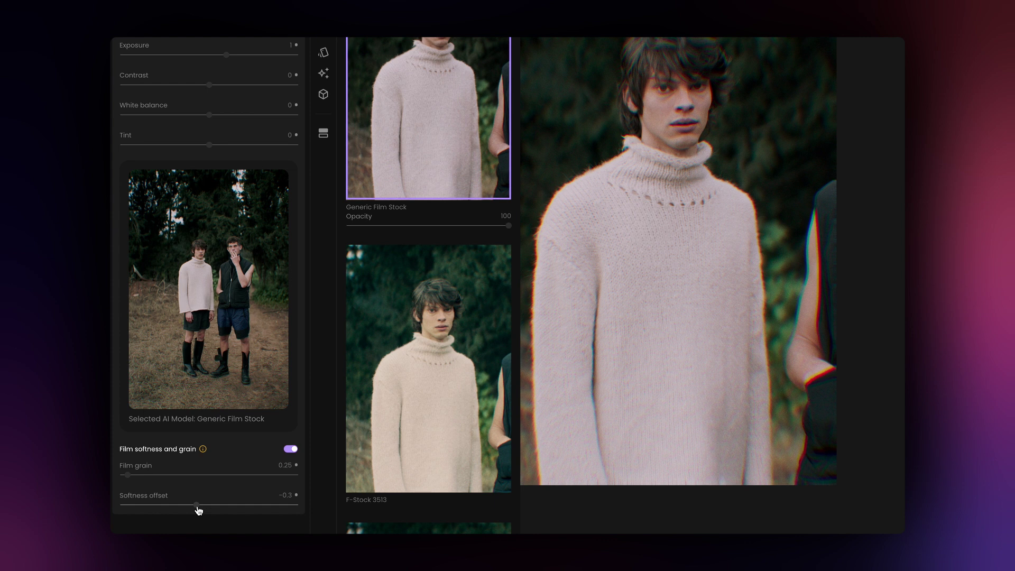
left_click_drag(199, 510, 214, 508)
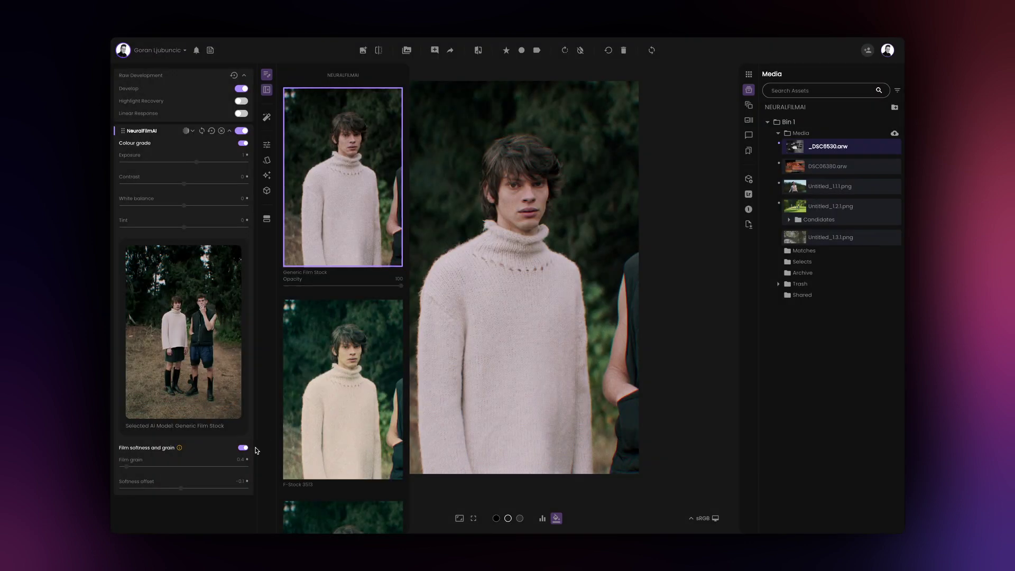
Toggle film softness and grain off and back on to compare
left_click(243, 448)
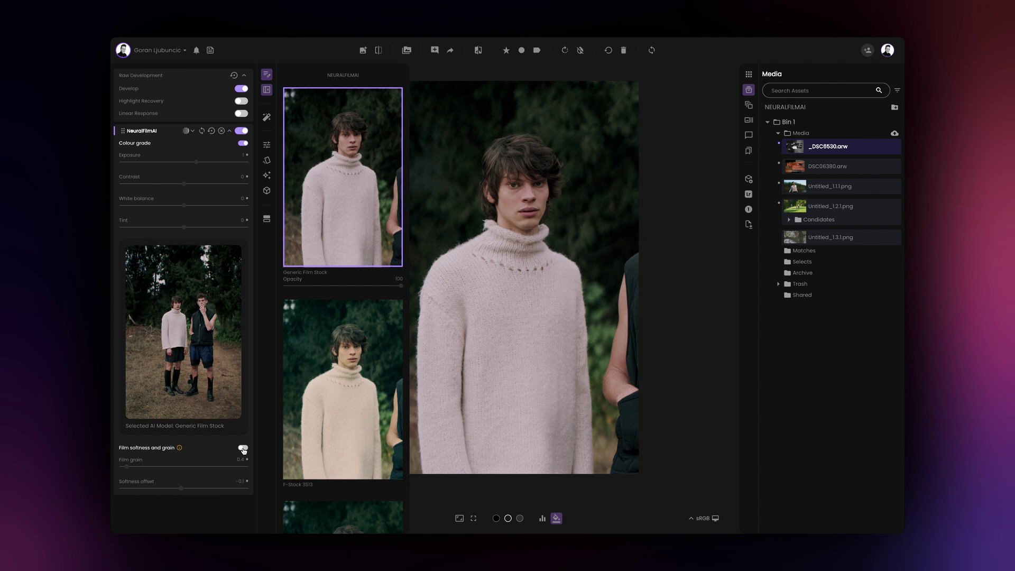
left_click(243, 448)
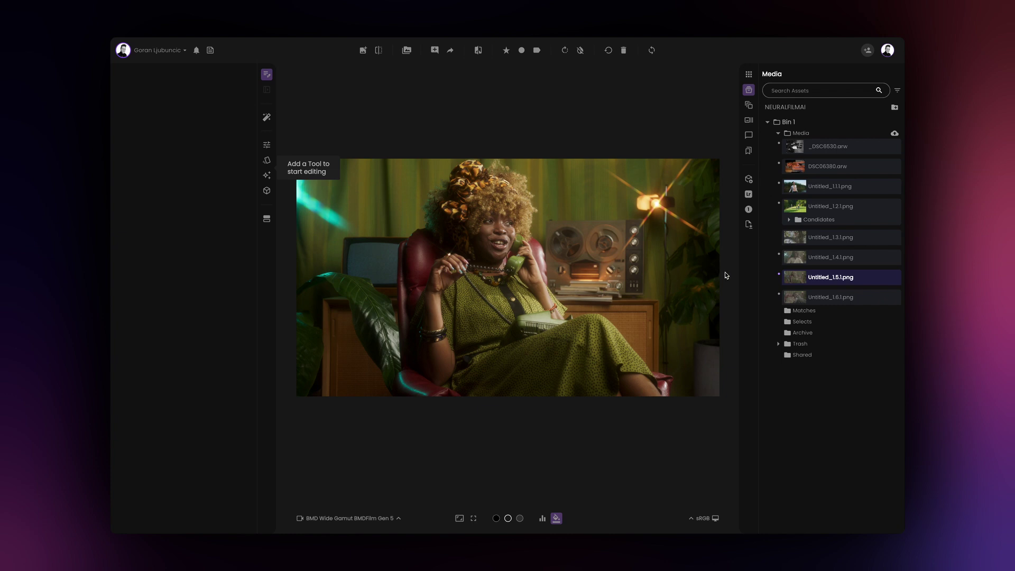
Select Untitled_1.4.1 through 1.6.1 and apply the NeuralFilmAI K-Stock grade to all three
left_click(796, 264)
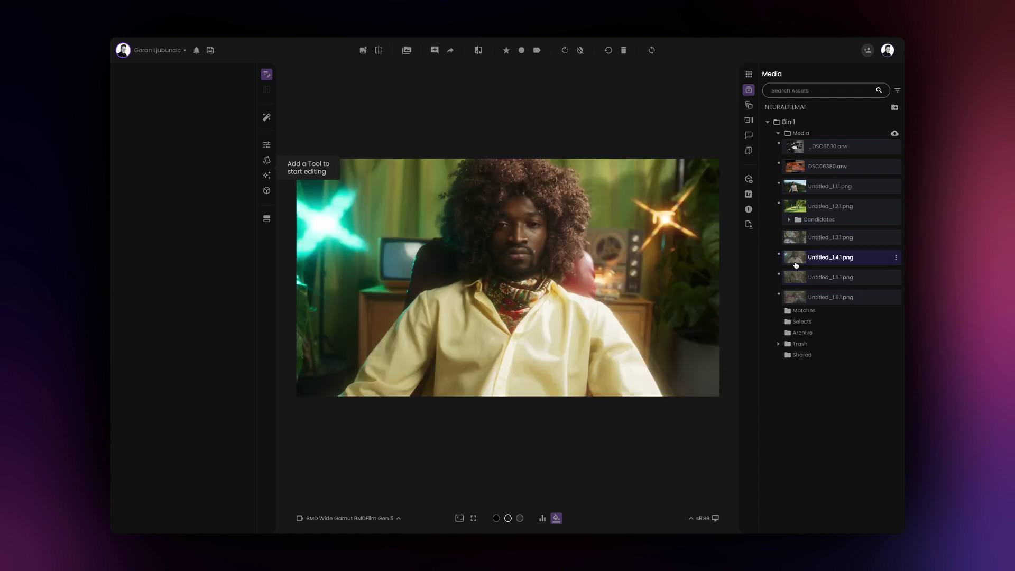
left_click(799, 297, "shift")
left_click(896, 279)
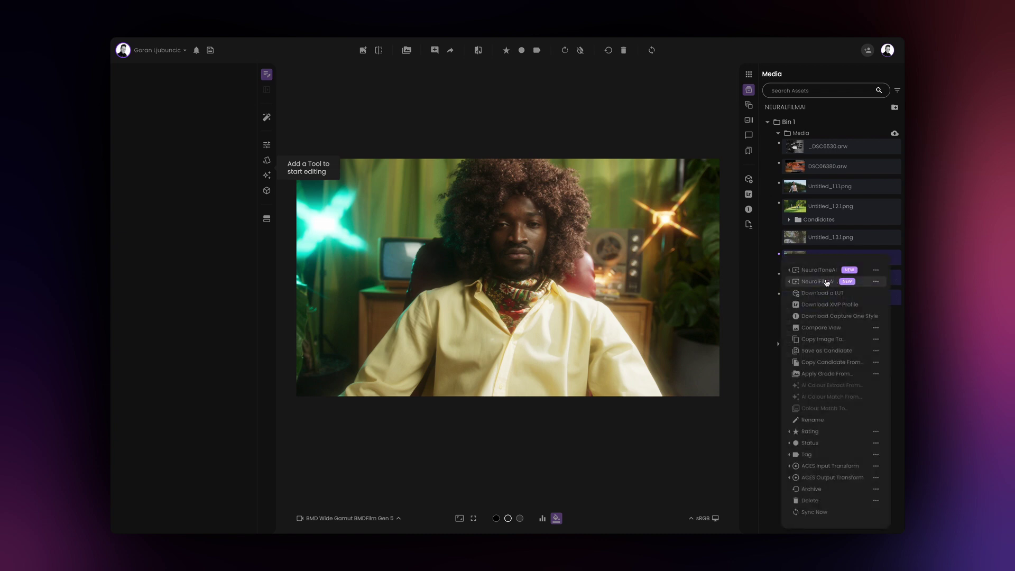
mouse_move(828, 283)
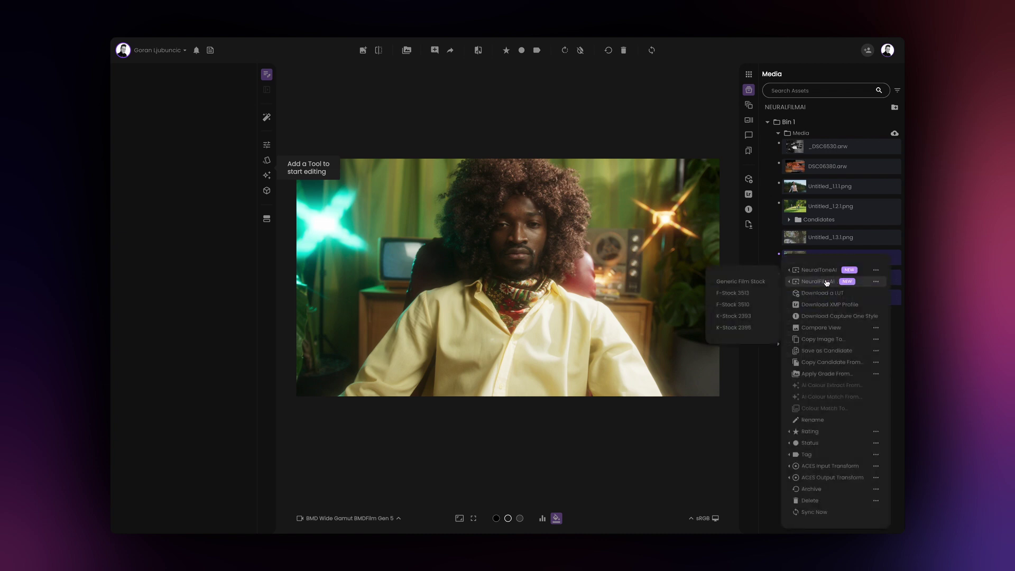
left_click(745, 315)
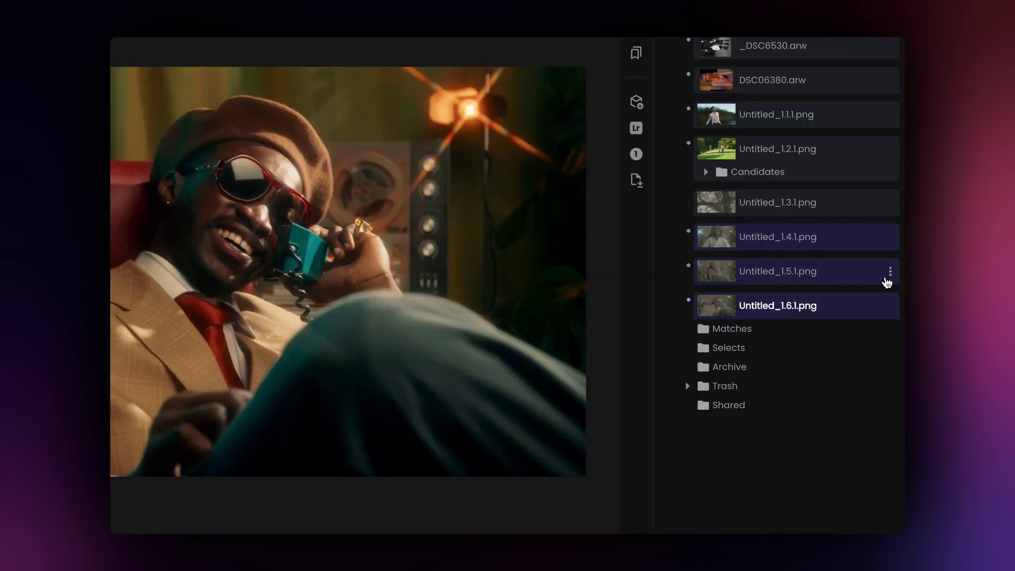
Compare the three K-Stock images side by side, then lower the grade's contrast to -0.09
left_click(890, 272)
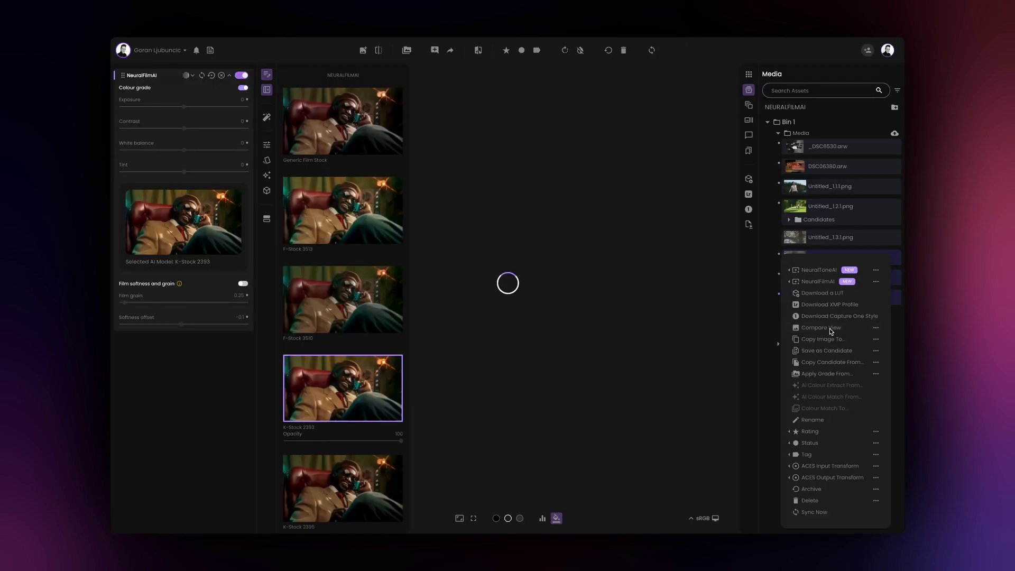
left_click(831, 328)
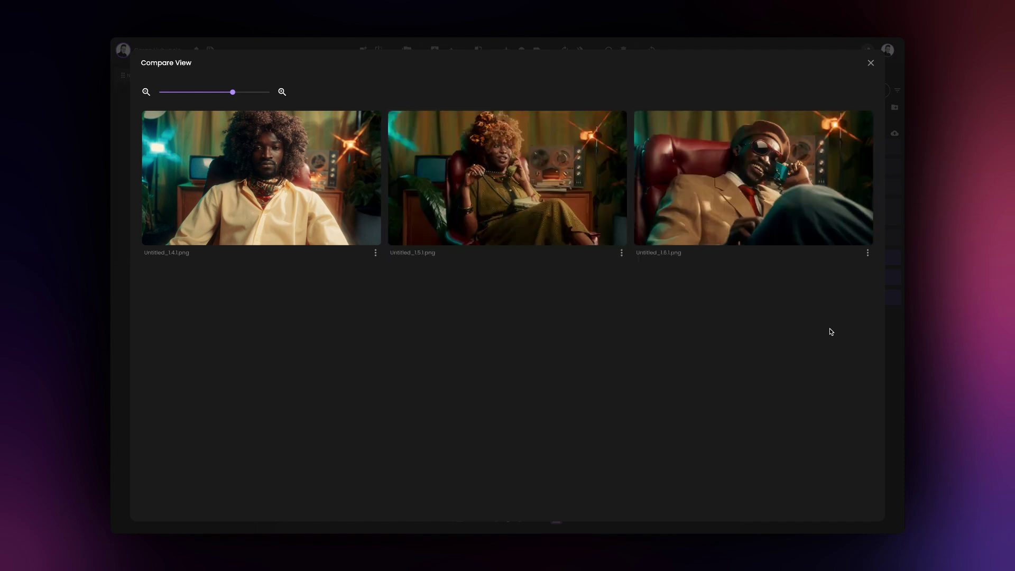
left_click(587, 220)
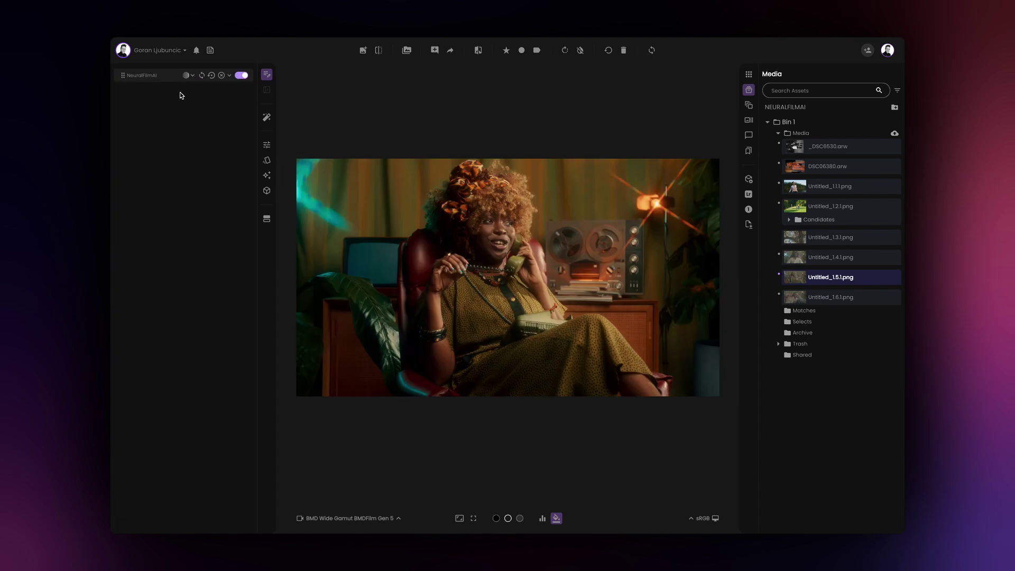
left_click(155, 76)
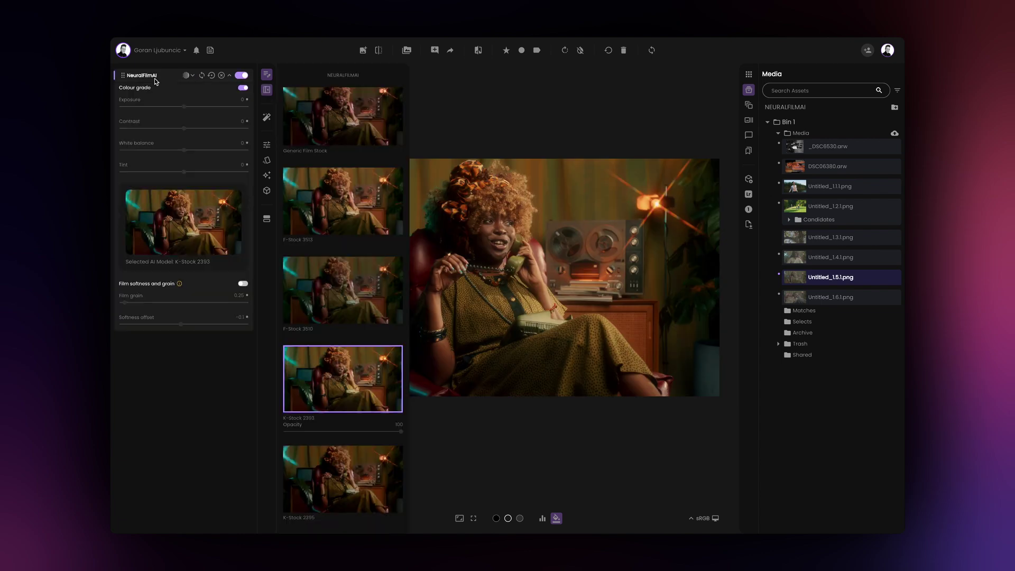
left_click_drag(183, 132, 179, 133)
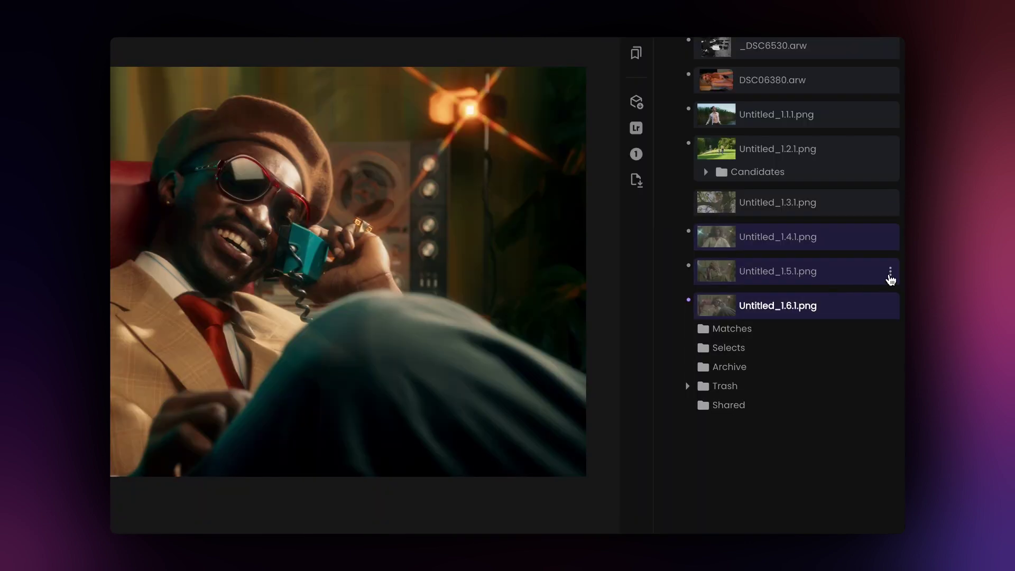
Save the grades of Untitled_1.4.1, 1.5.1 and 1.6.1 as candidates from the actions menu
left_click(890, 274)
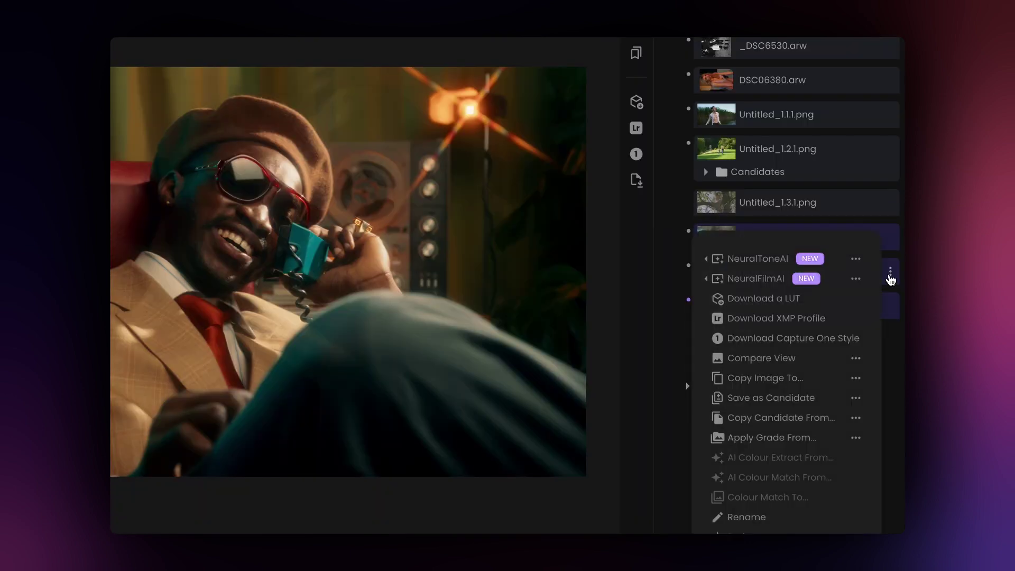
left_click(772, 400)
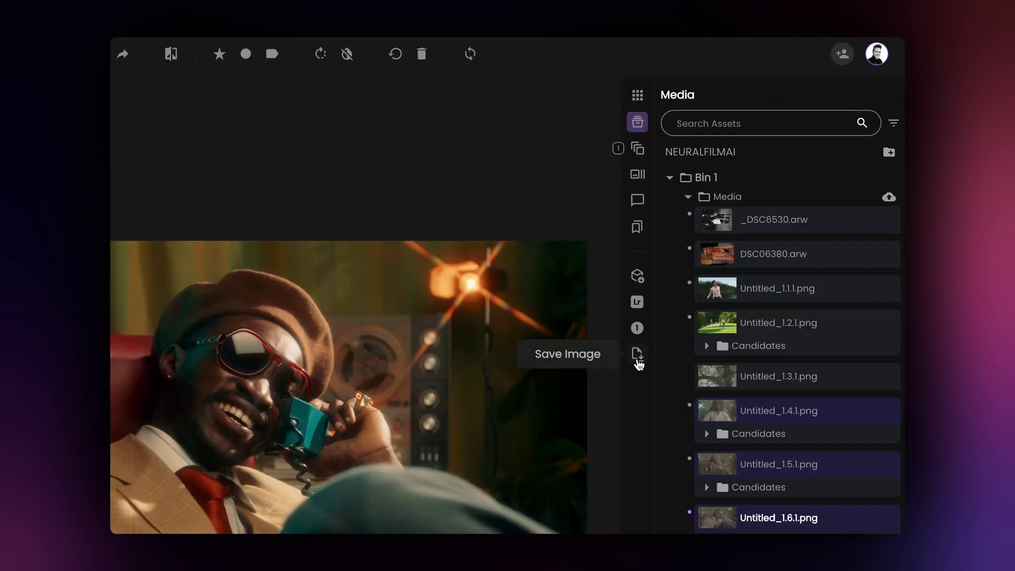
Look through the Save Image, LUT, XMP profile and Capture One style export options
left_click(749, 225)
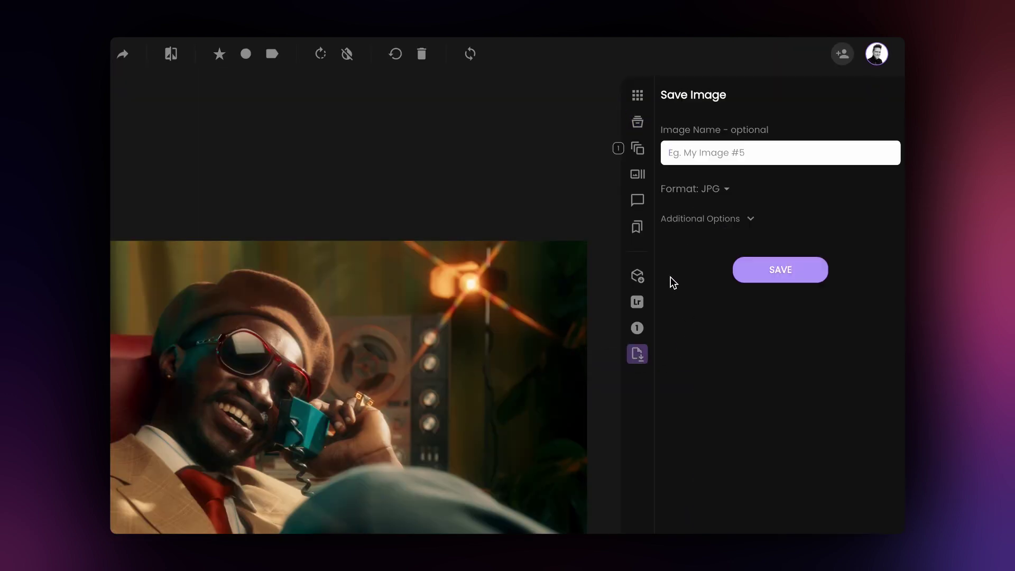
left_click(640, 279)
left_click(638, 301)
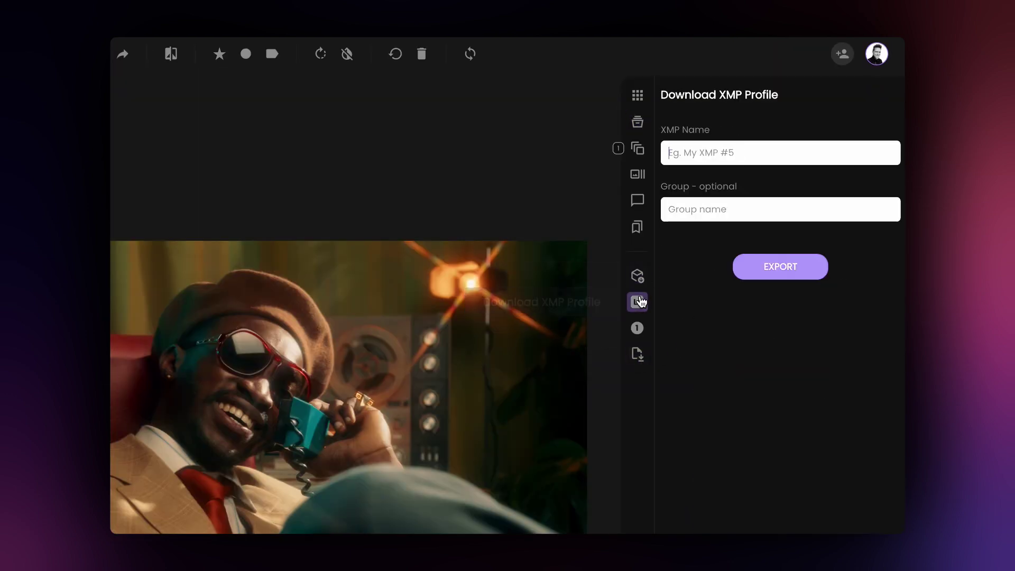
left_click(638, 328)
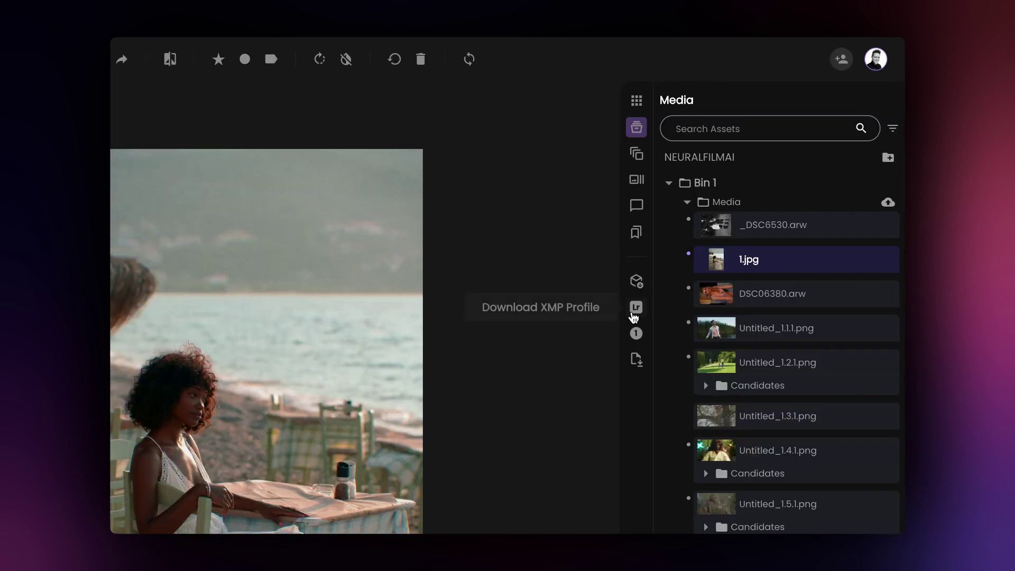
Export the beach portrait grade as XMP profile 'My fylm profile' in group 'fylm'
left_click(633, 315)
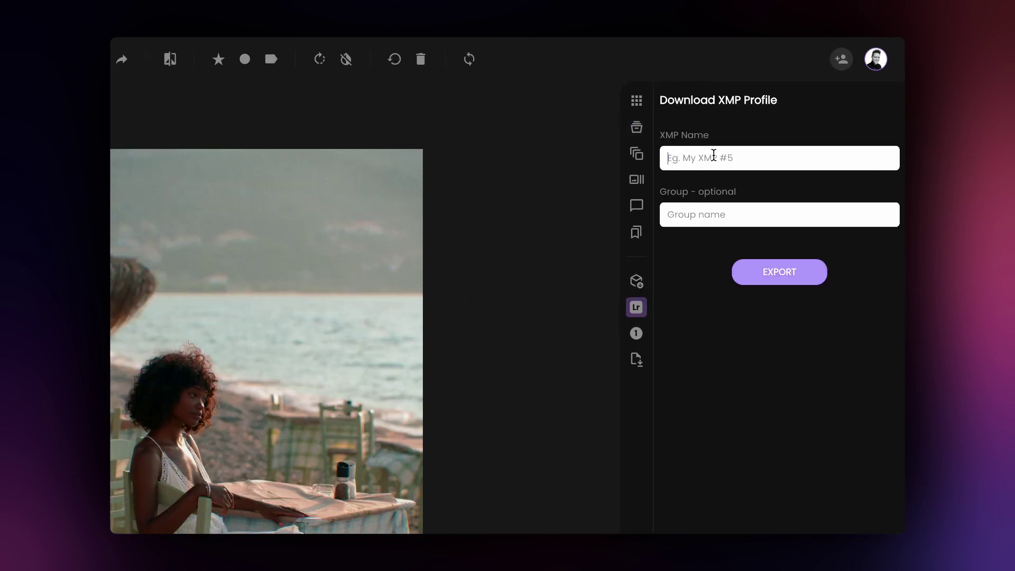
left_click(714, 158)
type("My fylm profile")
left_click(710, 214)
type("fylm")
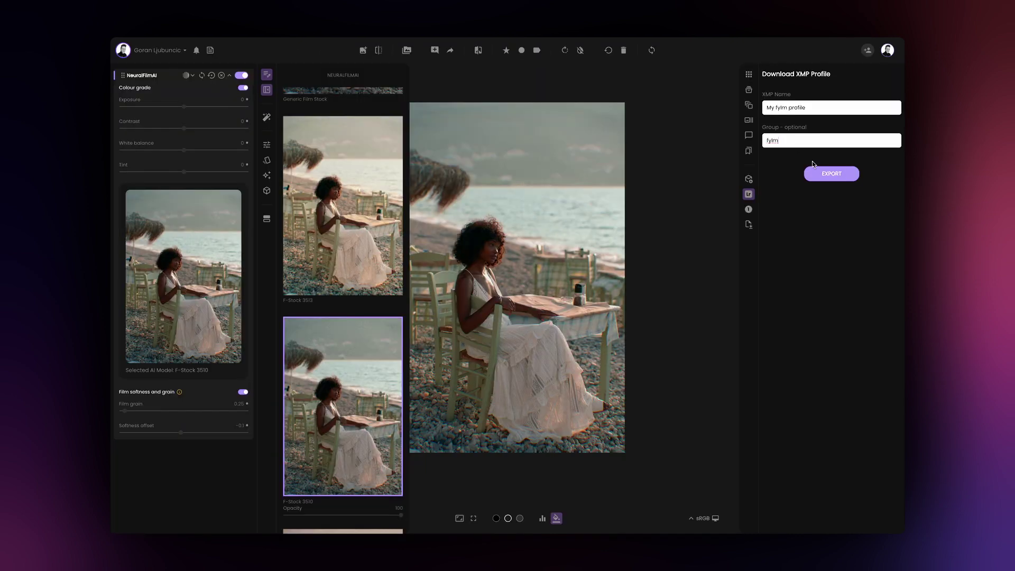
left_click(832, 178)
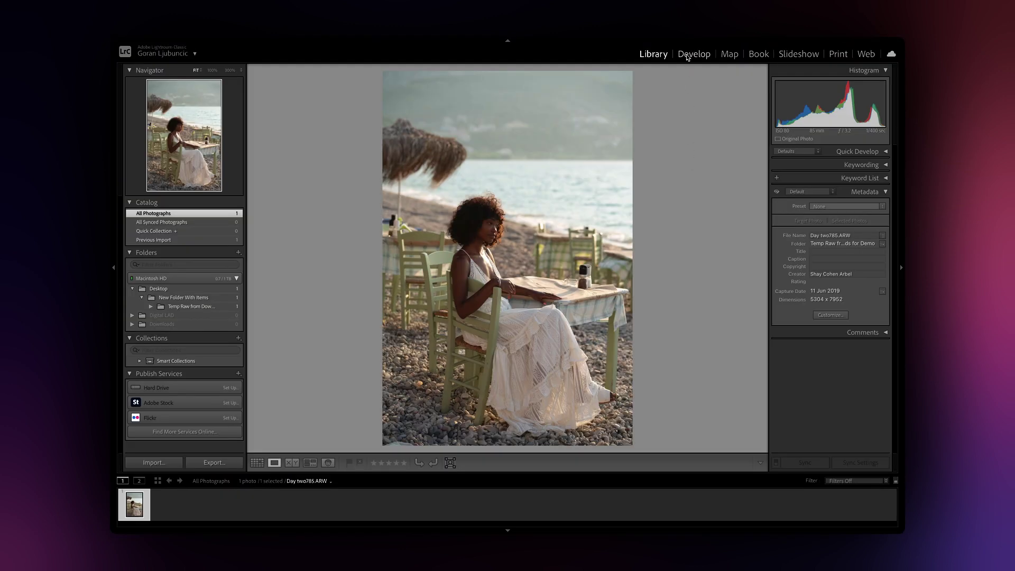
Import My fylm profile.xmp into Lightroom's Profile Browser in the Develop module
left_click(687, 58)
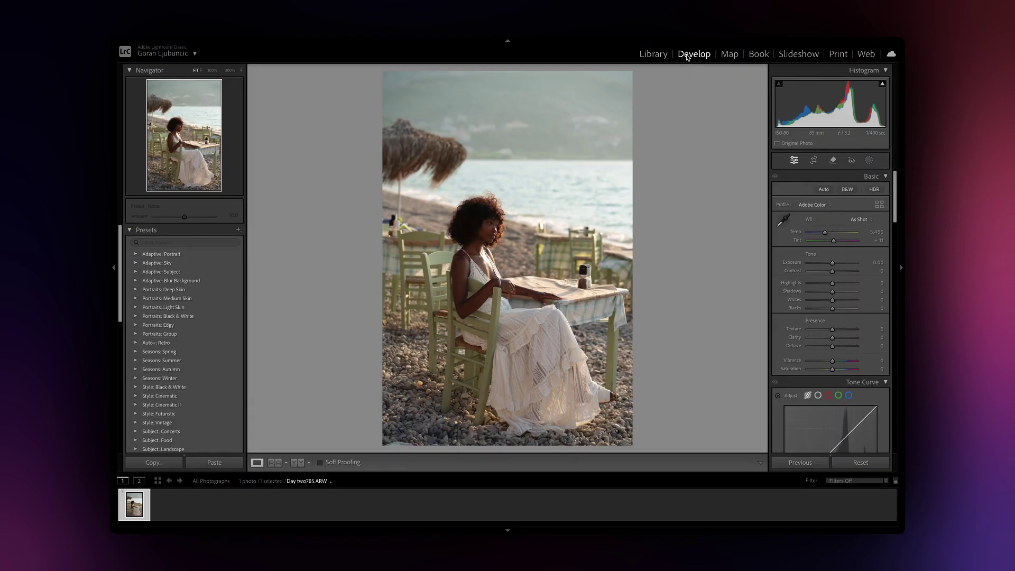
left_click(879, 205)
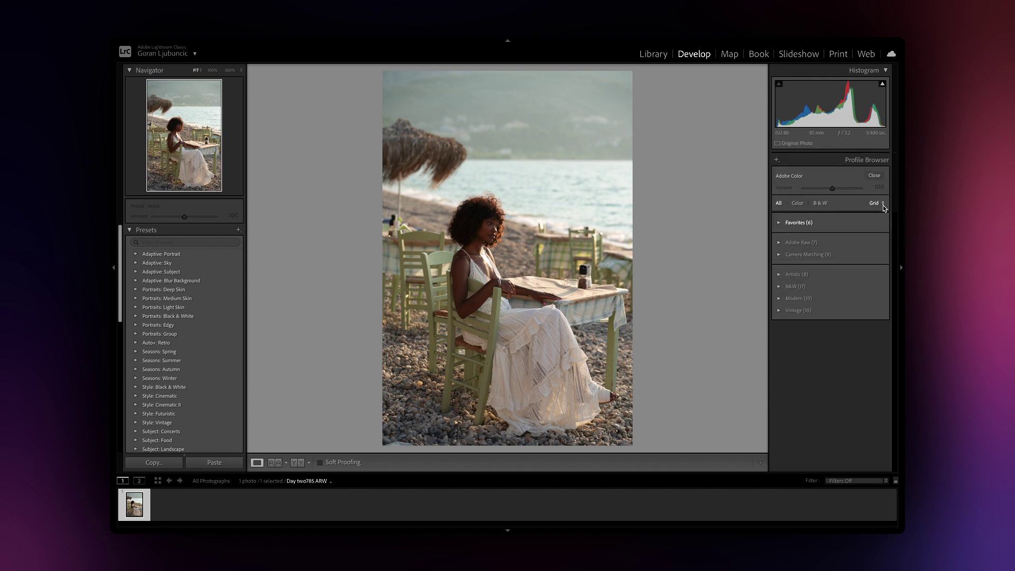
left_click(778, 161)
left_click(786, 174)
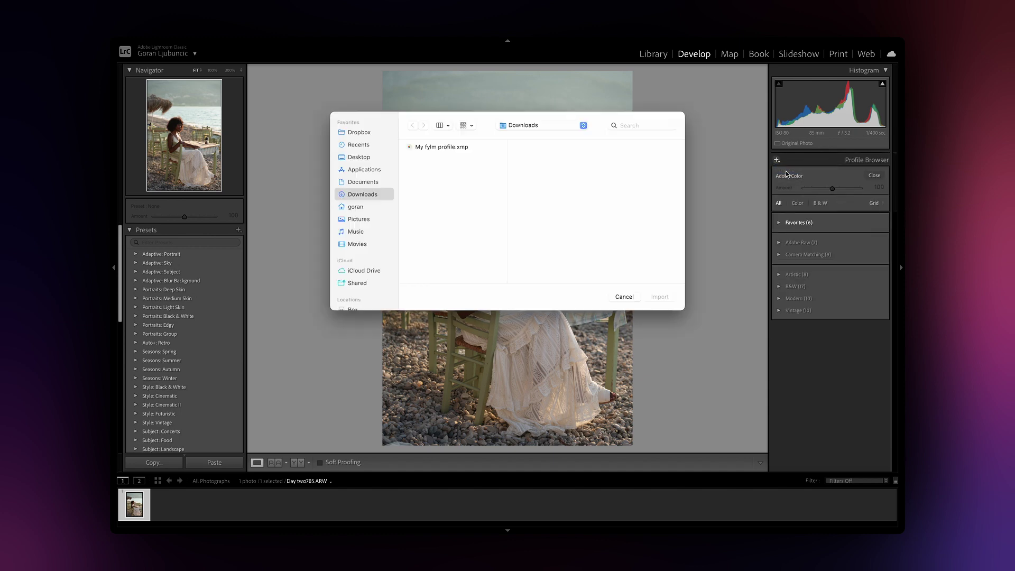
left_click(473, 149)
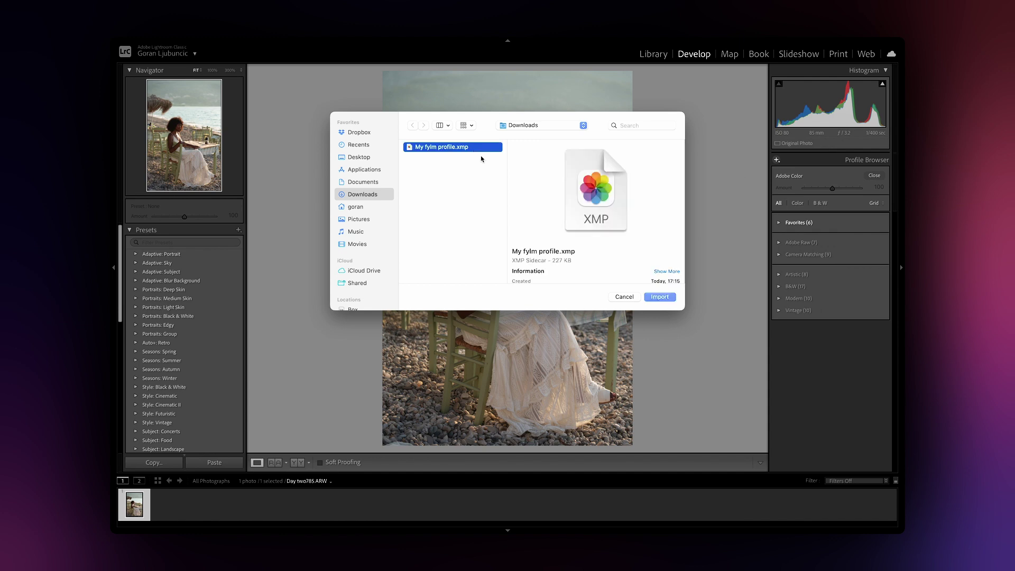
left_click(660, 297)
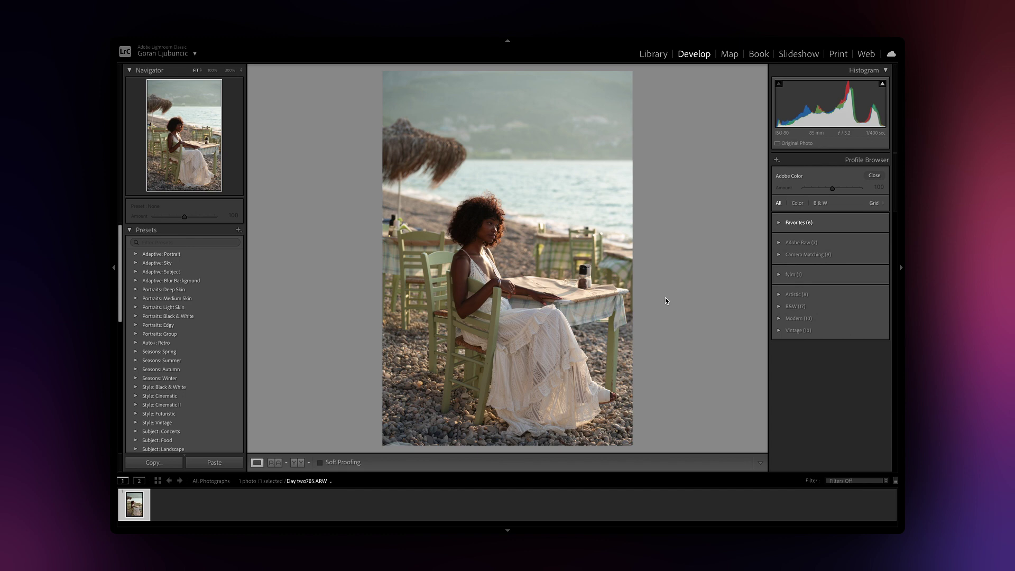
Apply My fylm profile from the fylm group and lower its amount to 54
left_click(779, 275)
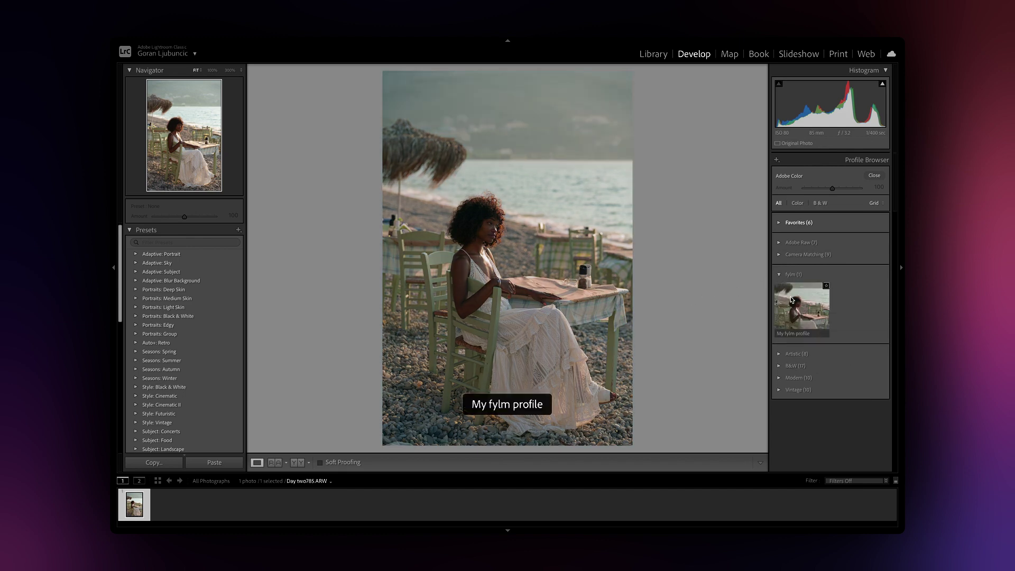
left_click(792, 300)
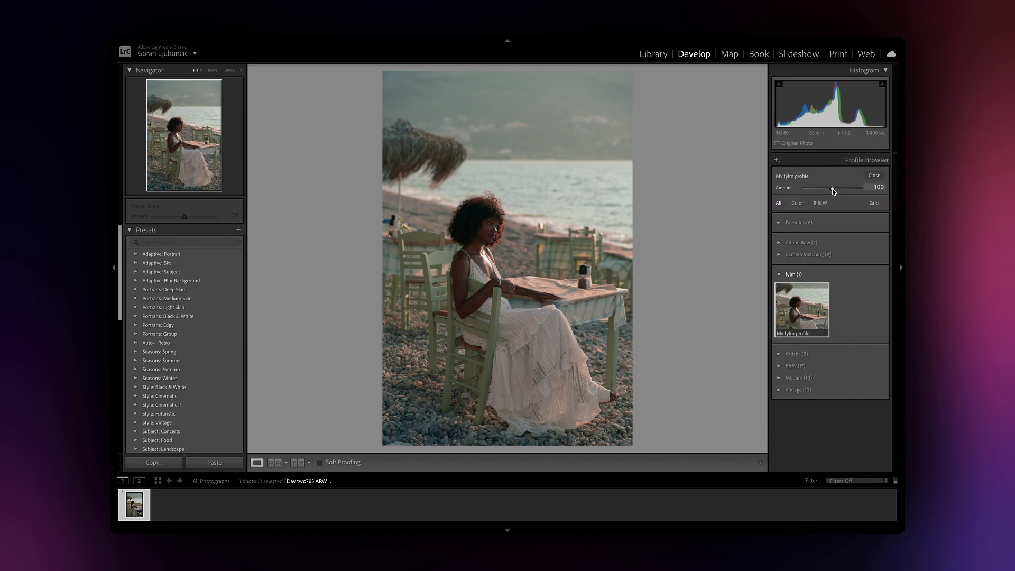
left_click_drag(833, 190, 820, 192)
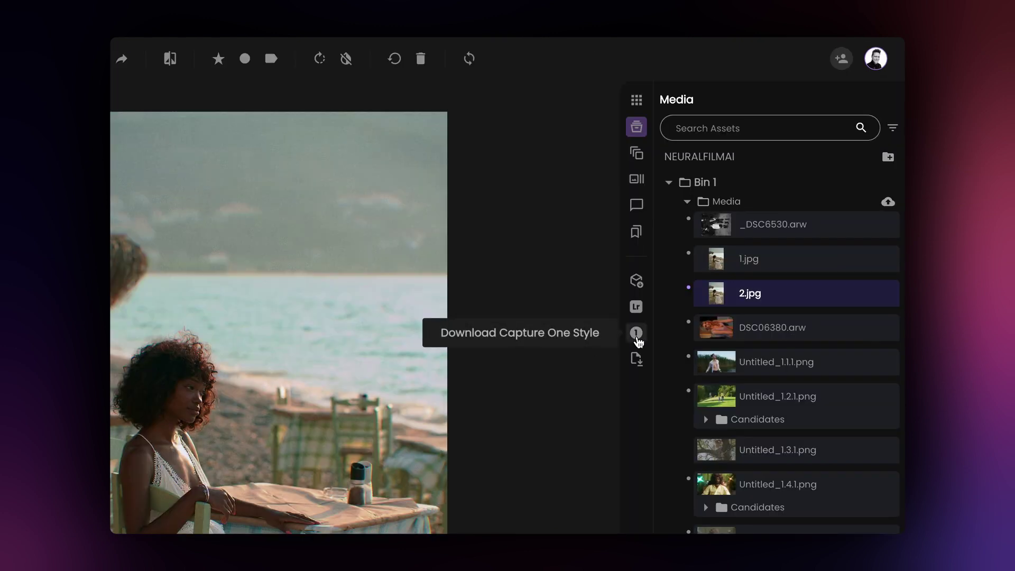
Export a Capture One style named 'My fylm CO style' with camera make Sony
left_click(749, 210)
left_click(694, 157)
type("My fylm CO style")
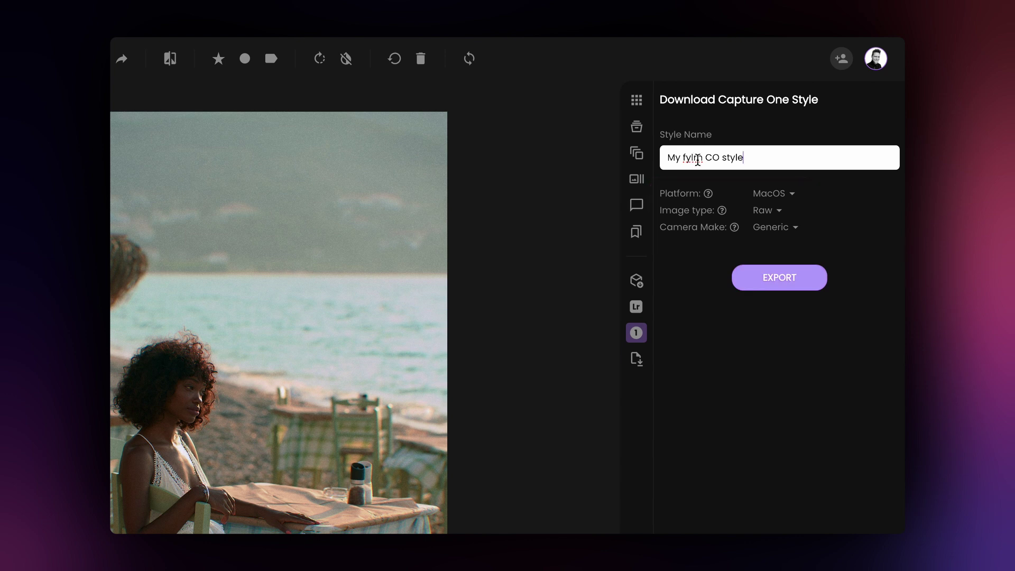
left_click(774, 229)
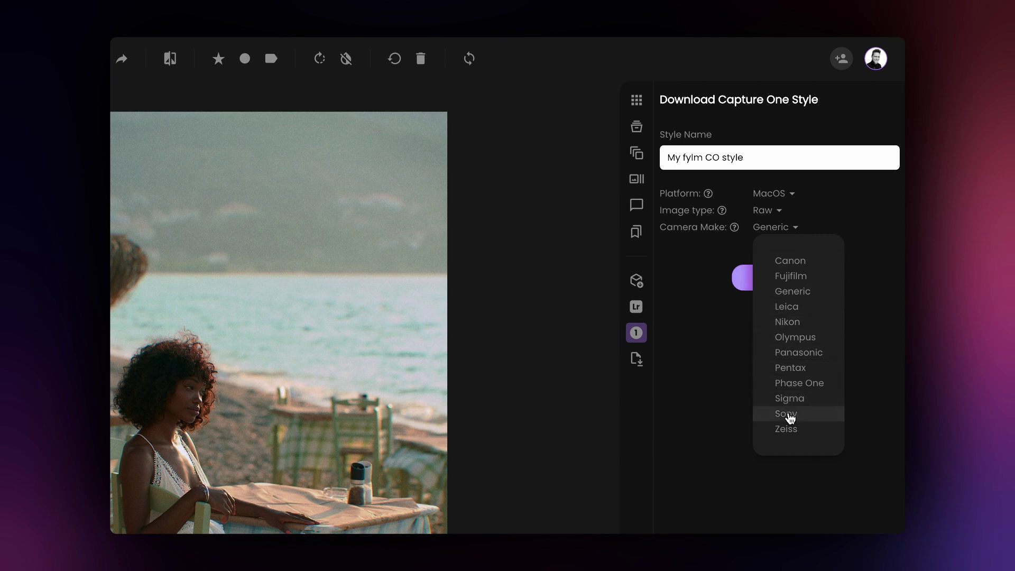
left_click(790, 419)
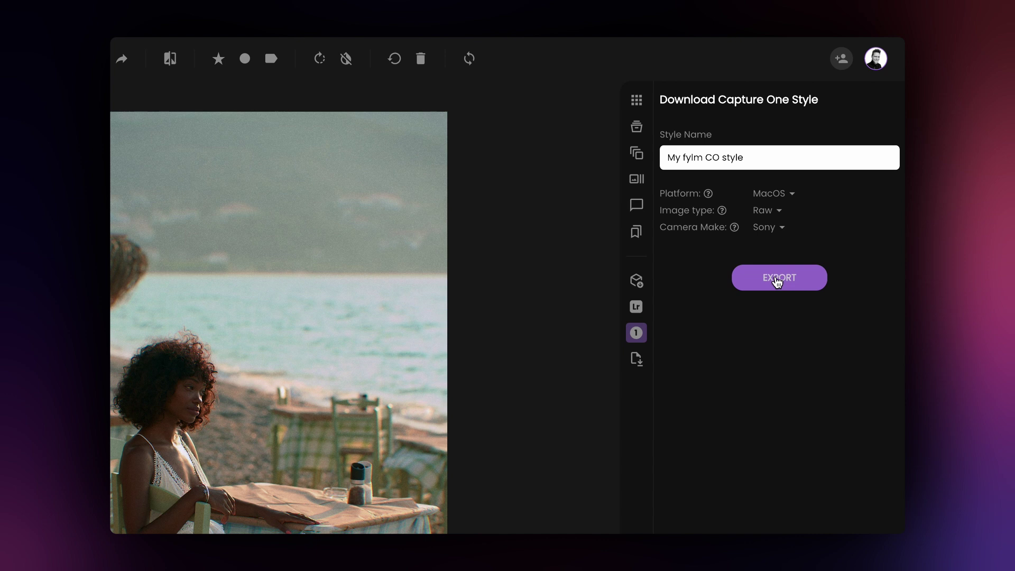
left_click(777, 281)
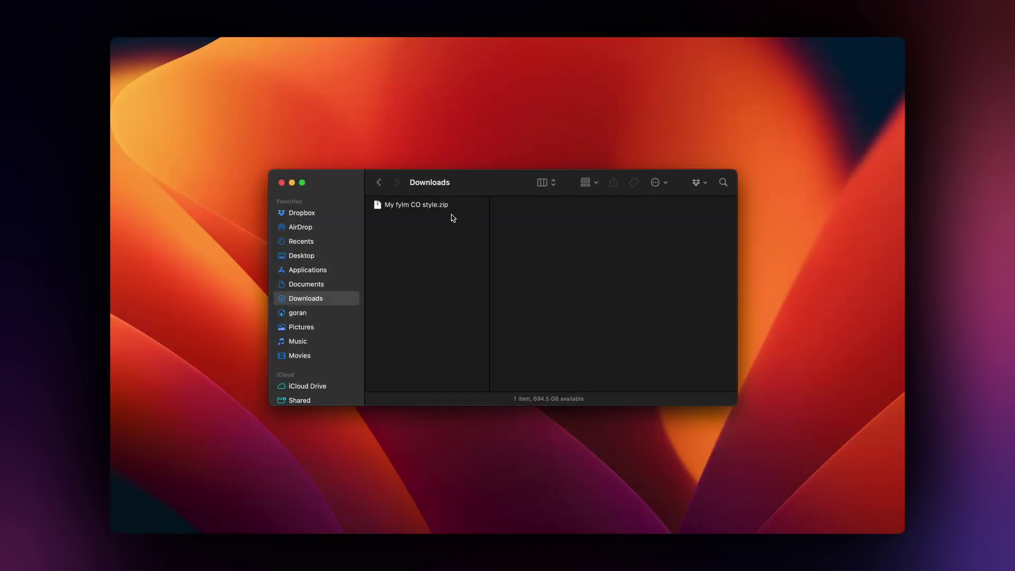
Unzip My fylm CO style.zip and import its .costyle file into Capture One
left_click(435, 210)
double_click(434, 210)
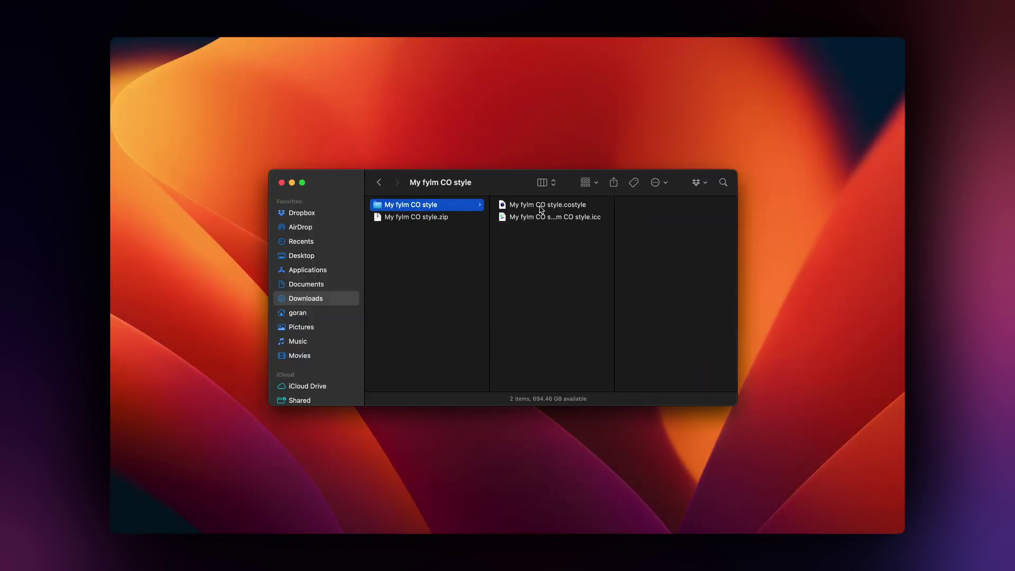
double_click(546, 210)
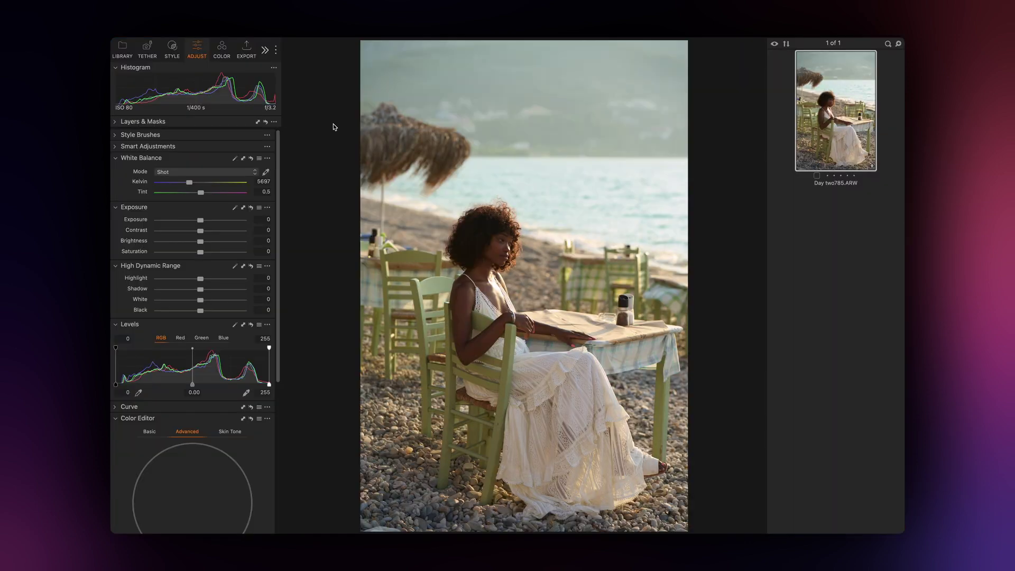
Apply My fylm CO style from Custom Styles to the beach photo
left_click(173, 50)
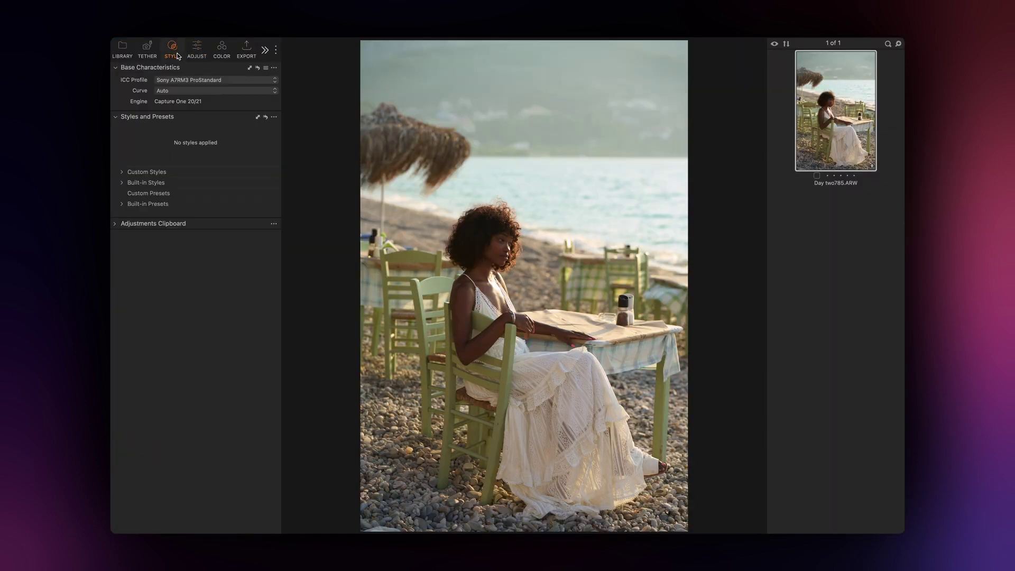
left_click(135, 172)
left_click(142, 182)
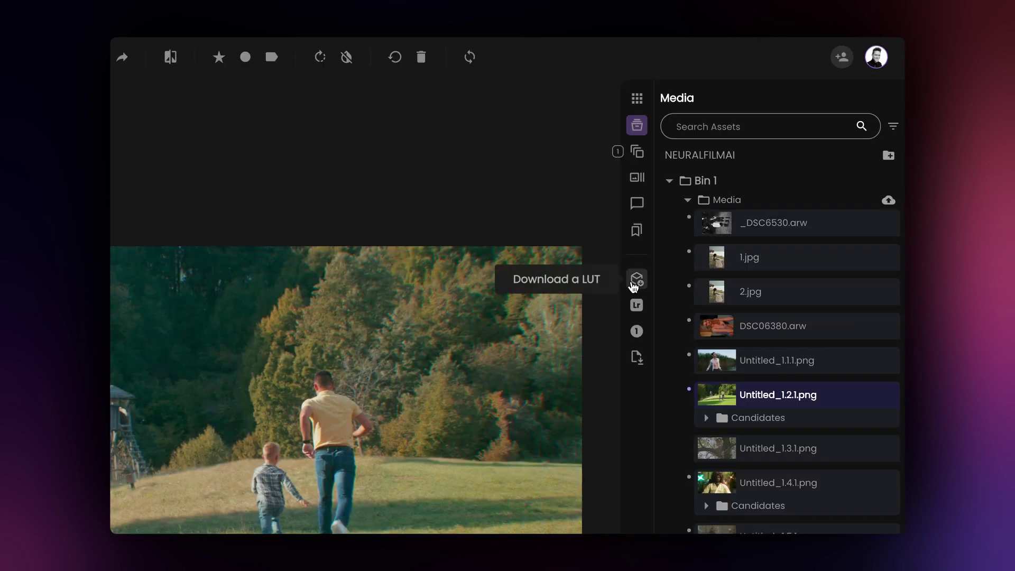
Export 'My fylm LUT' with ACES transforms baked in, then enable Premiere's Creative look and play the clip
left_click(636, 279)
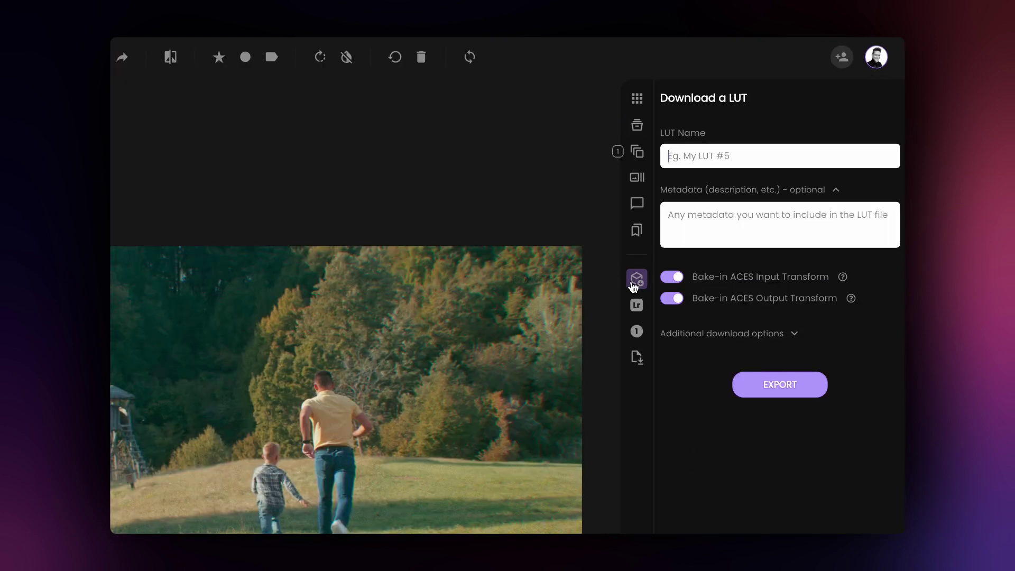
type("My fylm LUT")
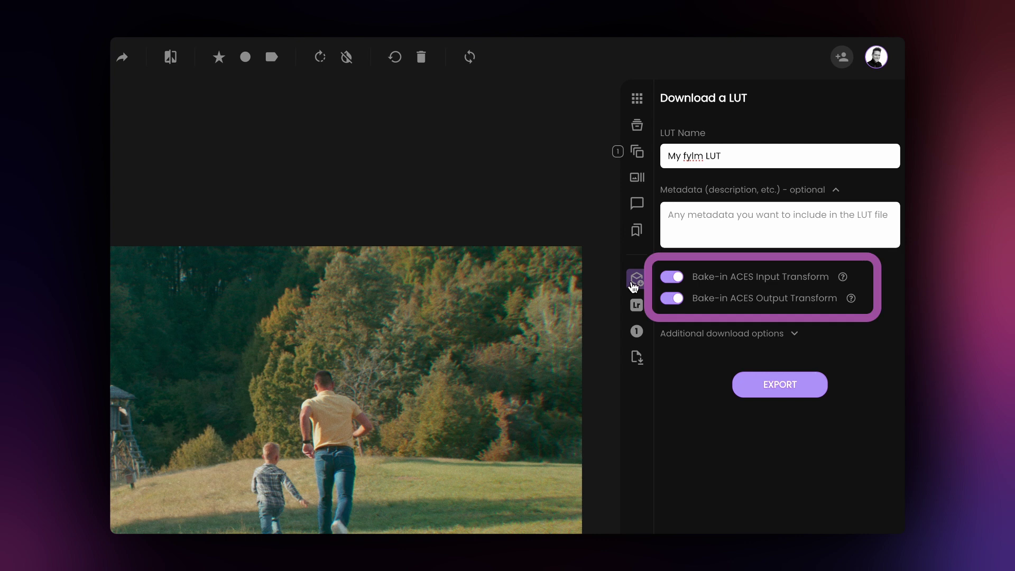
left_click(793, 393)
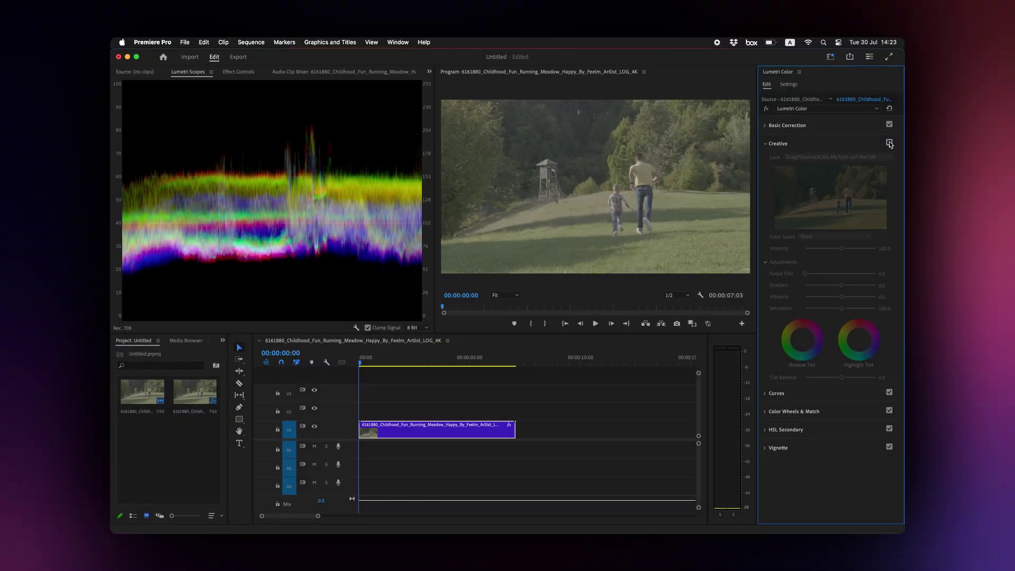
left_click(889, 142)
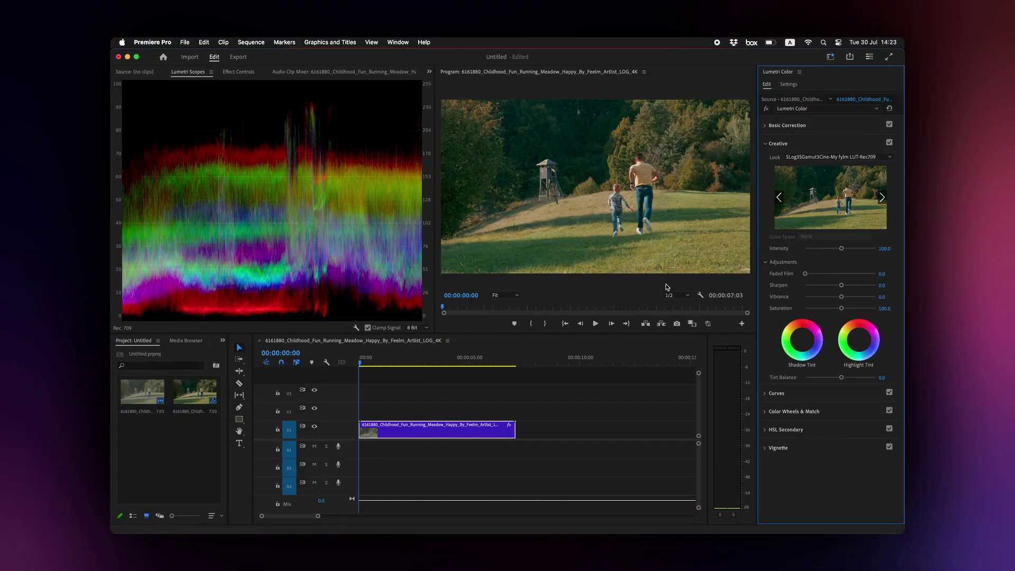
left_click(596, 324)
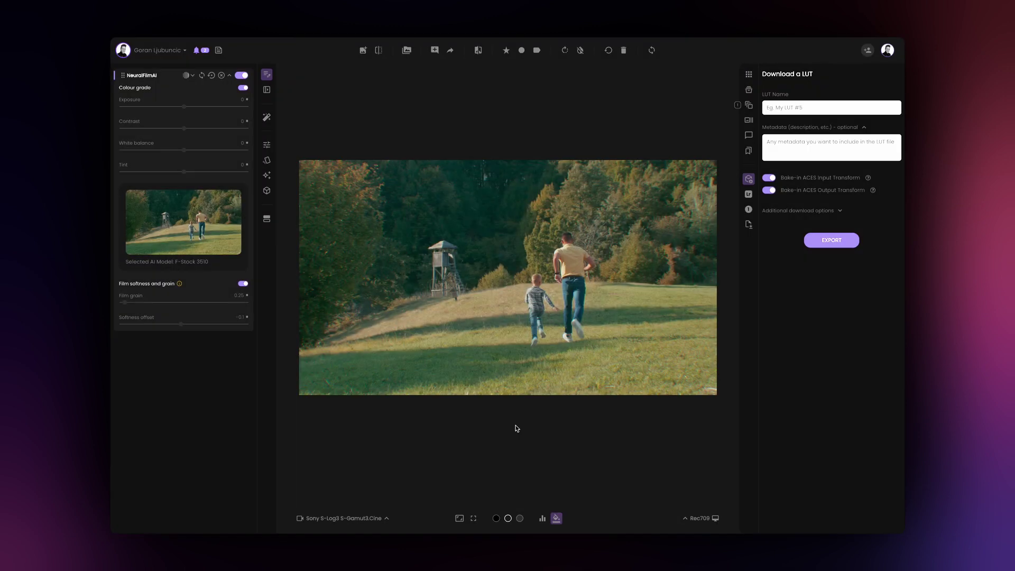
Change the input colour transform from Sony S-Log3 S-Gamut3.Cine to Arri Alexa - LogC3
left_click(372, 518)
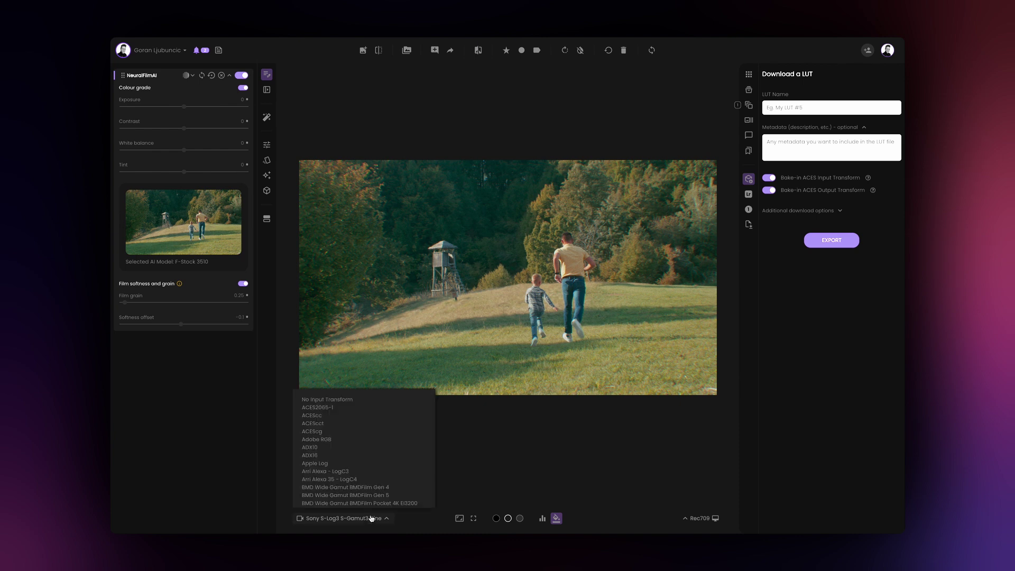
left_click(359, 472)
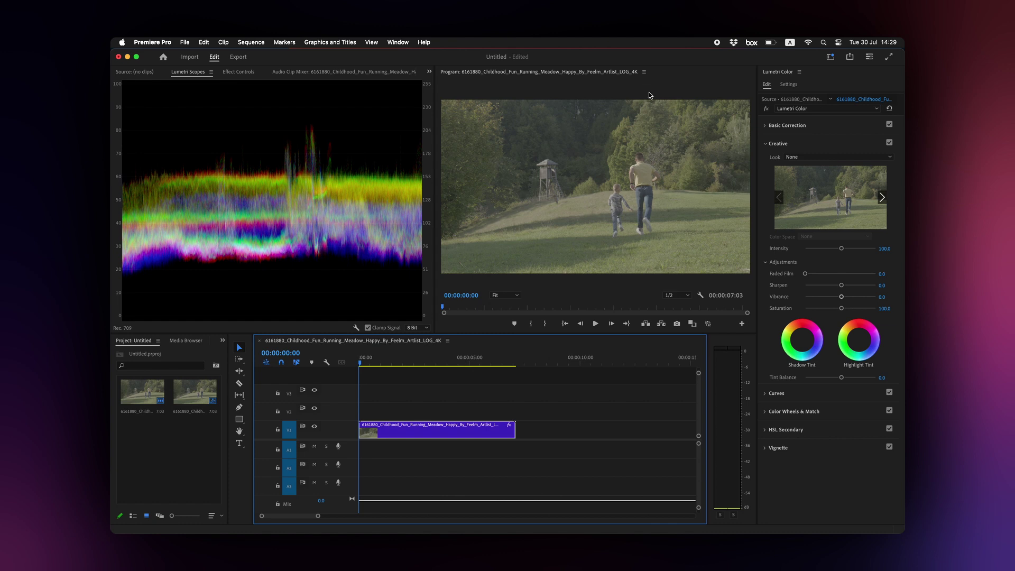
Load the SLog3SGamut3Cine-My fylm LUT-Rec709 .cube from Downloads as the clip's creative look
left_click(804, 158)
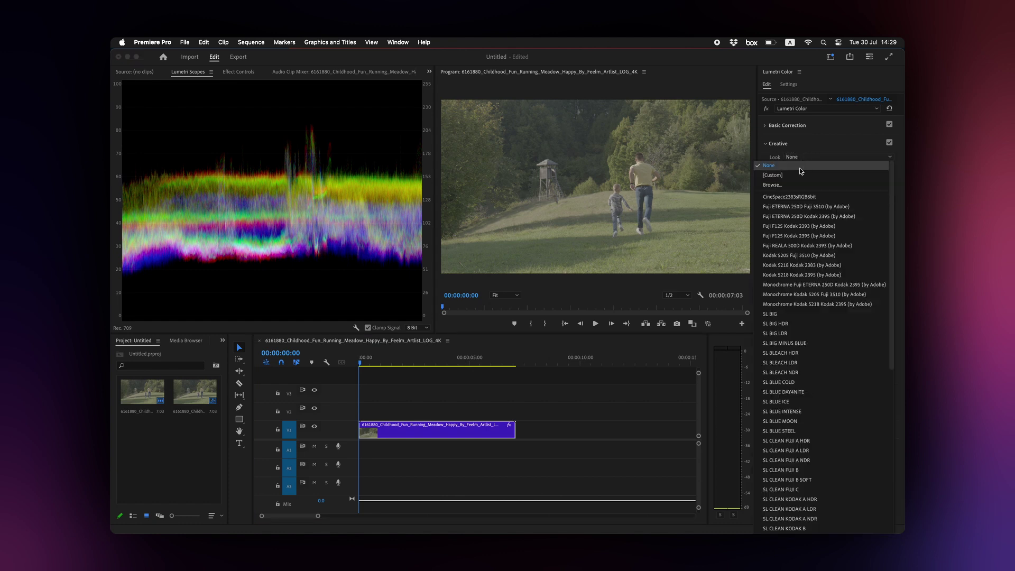
left_click(798, 182)
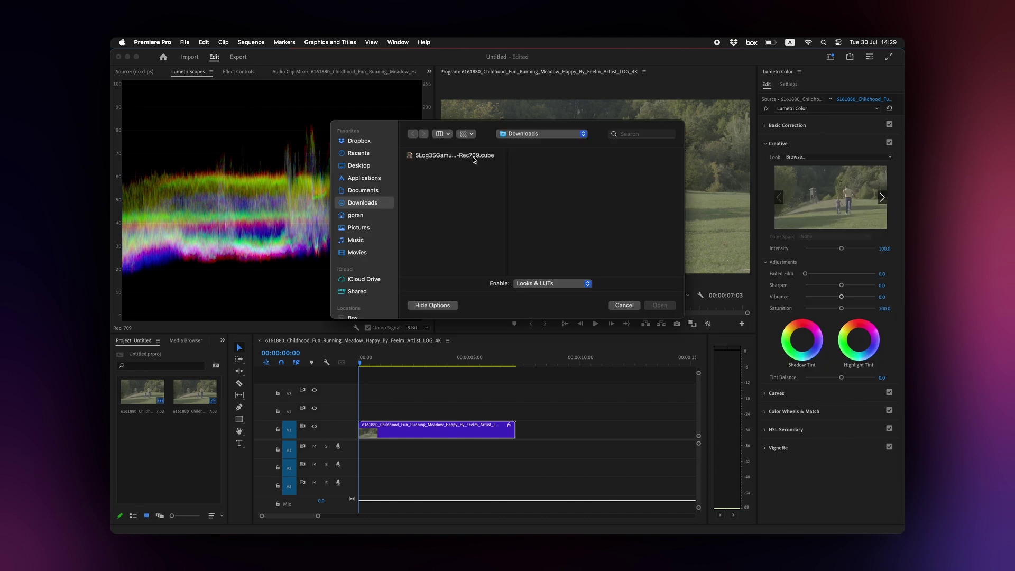
left_click(468, 155)
left_click(659, 305)
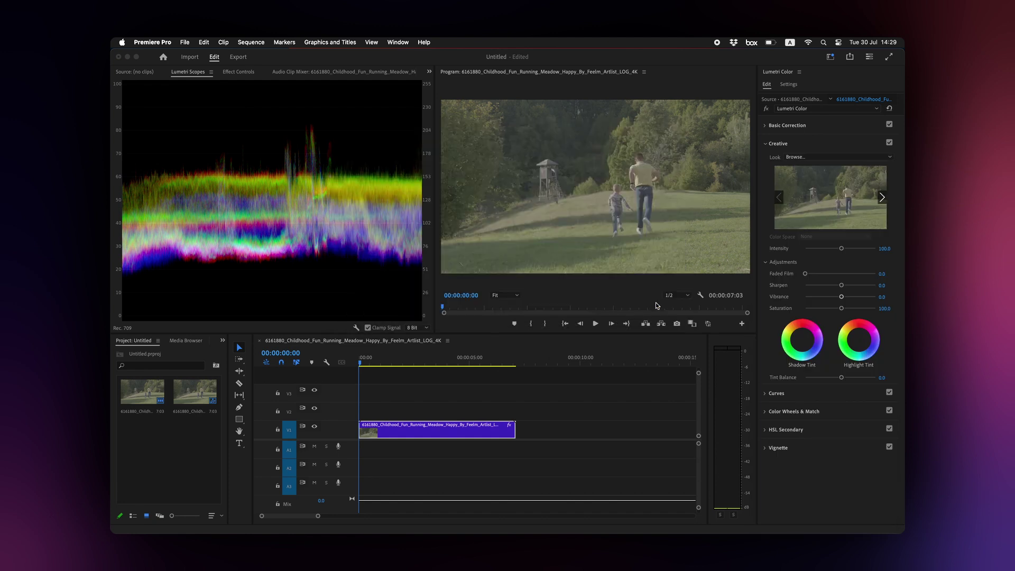